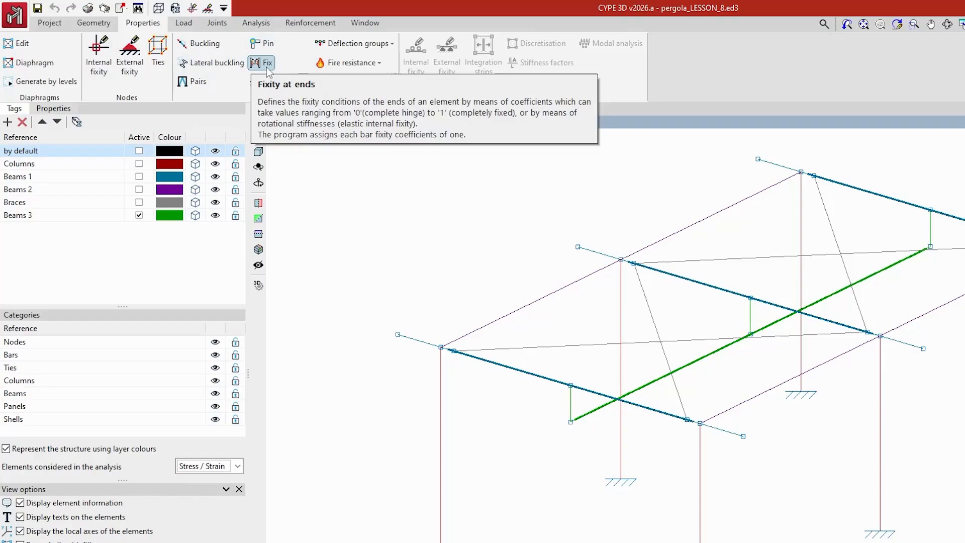
Review the end fixity options of a bar, including fixity coefficients and rotational stiffness, without applying changes
{"action": "left_click", "coordinate": [265, 64]}
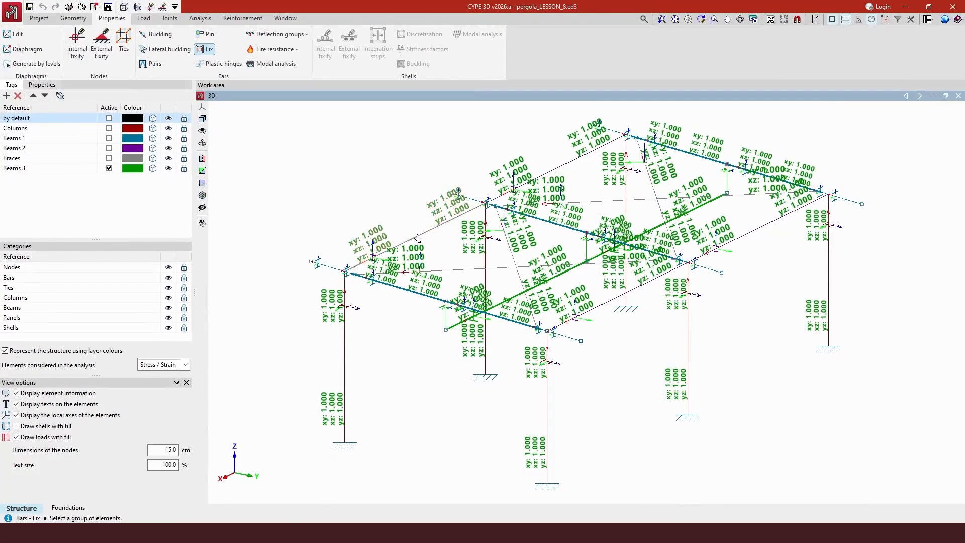
{"action": "right_click", "coordinate": [418, 238]}
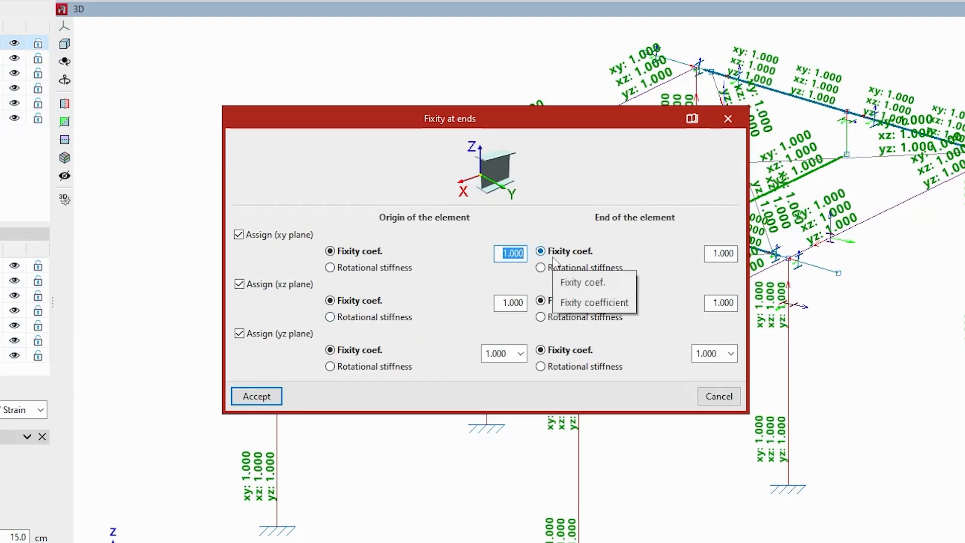
{"action": "left_click", "coordinate": [727, 119]}
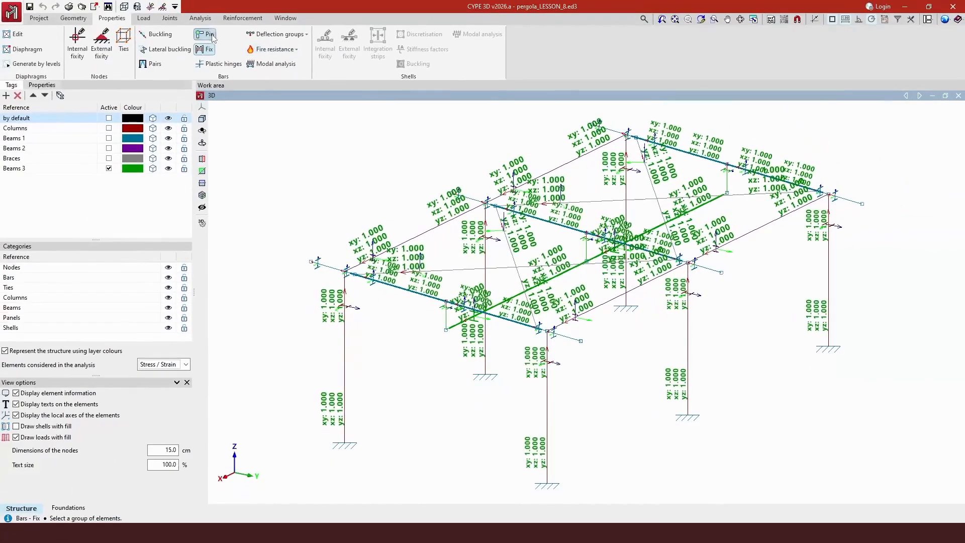
Pin both ends of the Beams 2 roof edge bar between the first and middle frames
{"action": "left_click", "coordinate": [210, 35]}
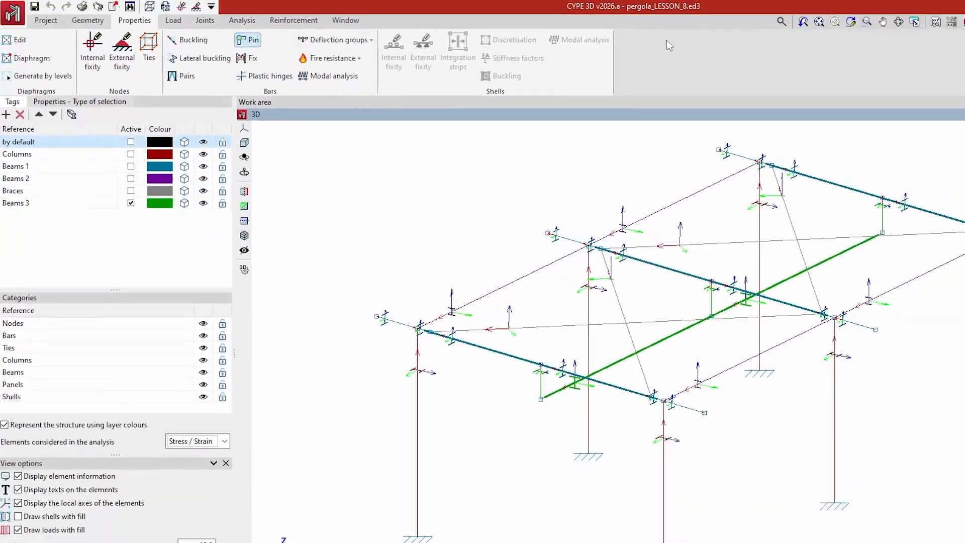
{"action": "left_click", "coordinate": [867, 22]}
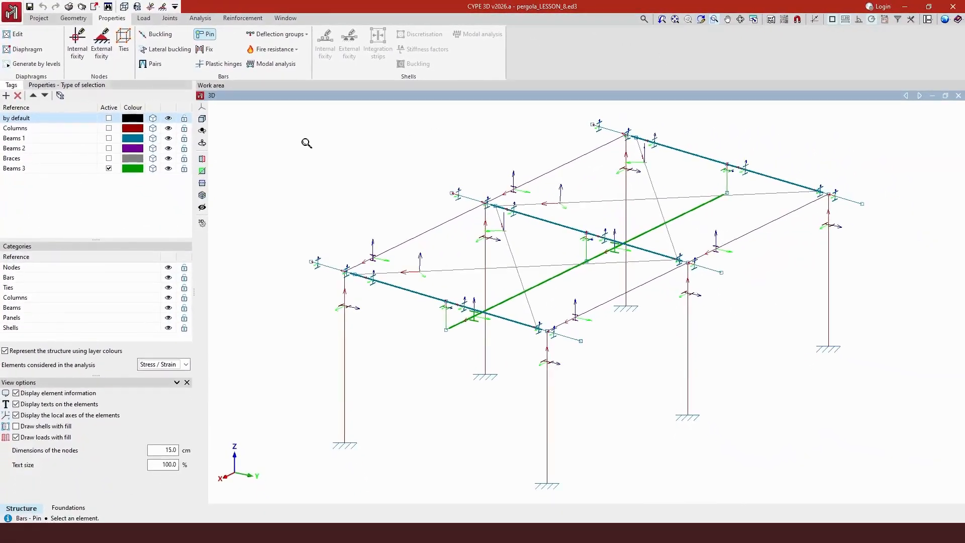
{"action": "left_click", "coordinate": [257, 146]}
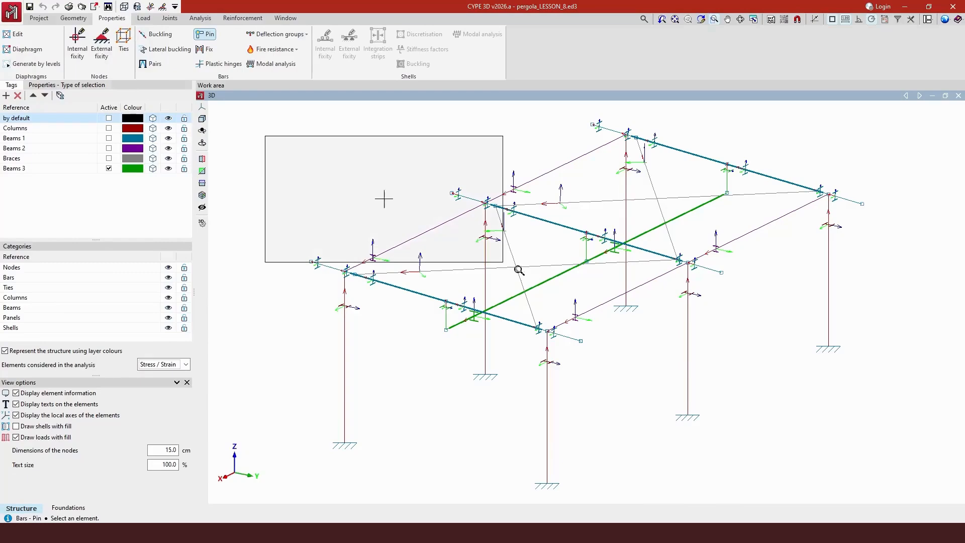
{"action": "left_click", "coordinate": [553, 305]}
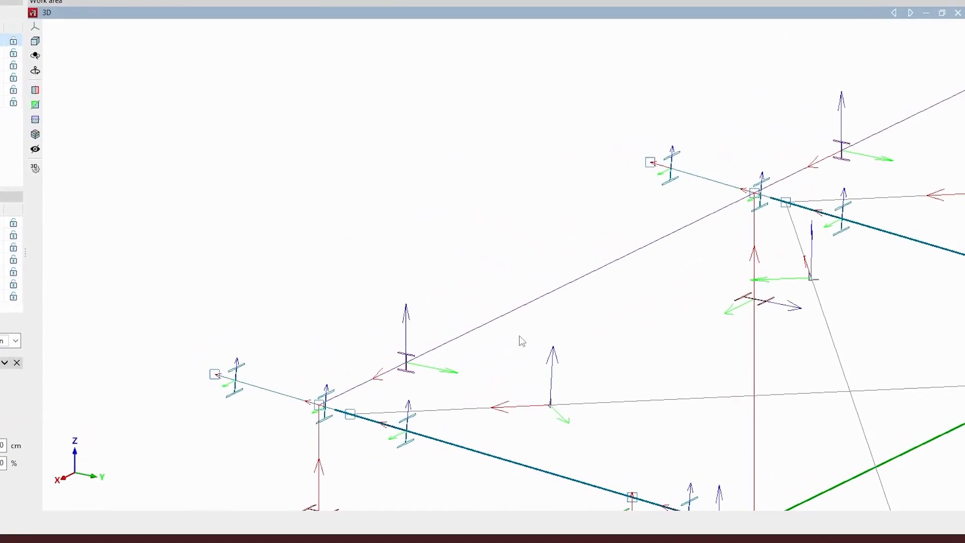
{"action": "left_click", "coordinate": [536, 304]}
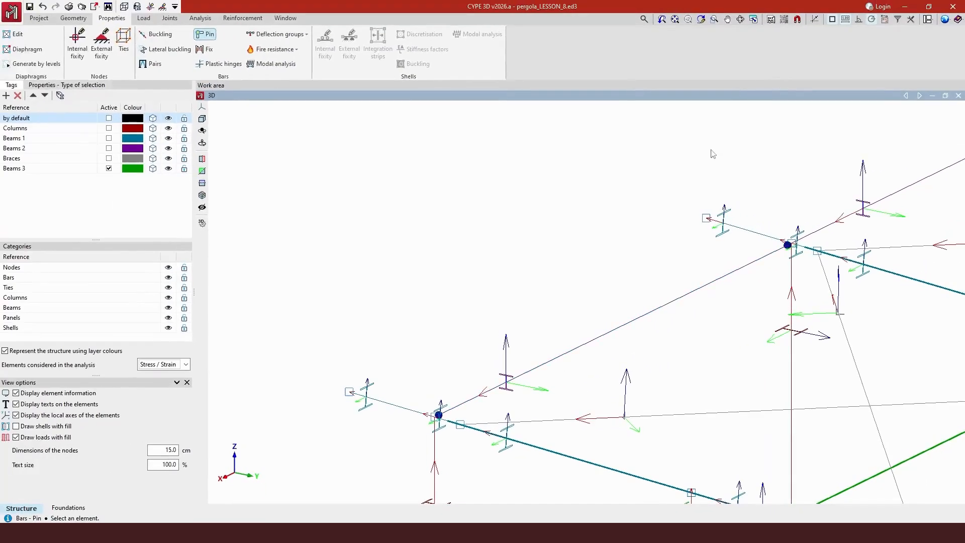
Pin both ends of the opposite roof edge bar and the remaining Beams 2 bars
{"action": "left_click", "coordinate": [676, 21]}
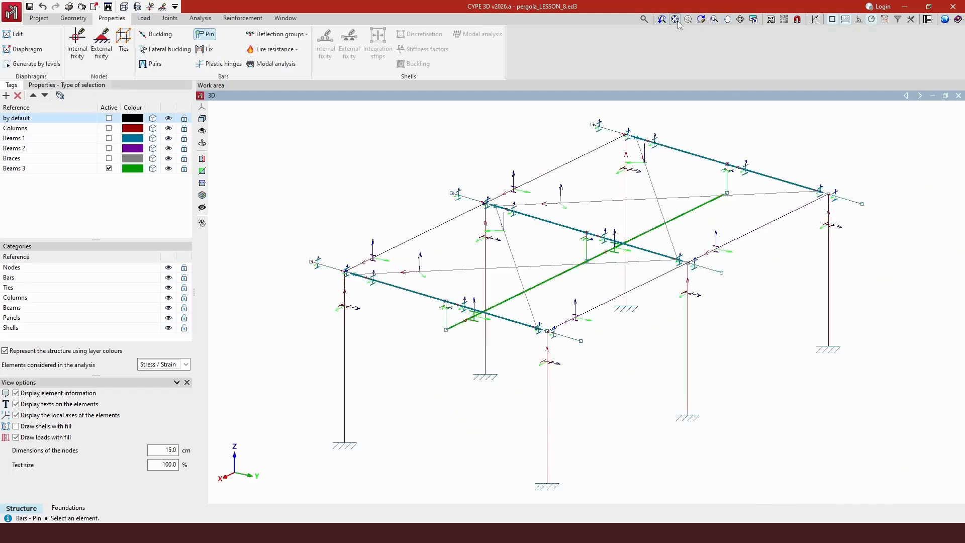
{"action": "left_click", "coordinate": [714, 19]}
{"action": "left_click_drag", "start_coordinate": [512, 239], "coordinate": [707, 375]}
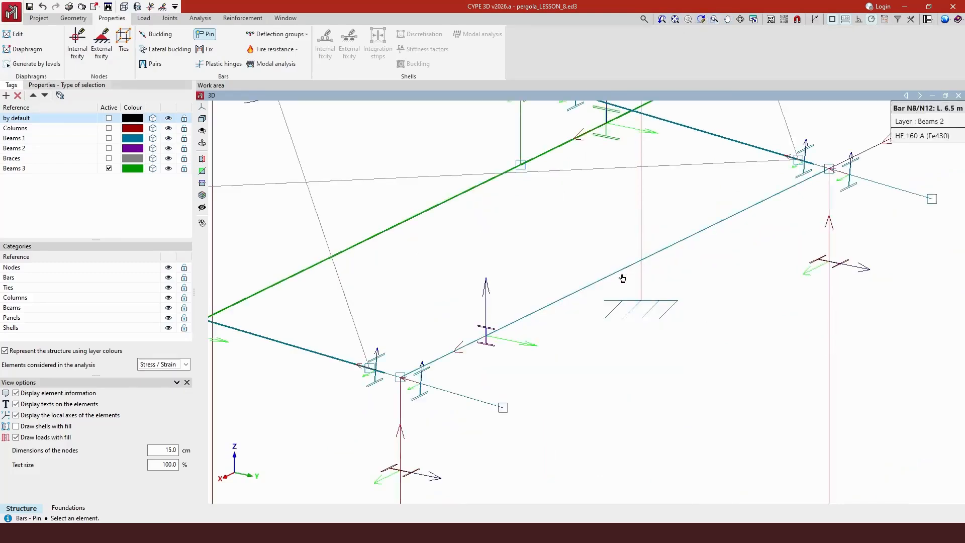
{"action": "left_click", "coordinate": [414, 373]}
{"action": "left_click", "coordinate": [824, 171]}
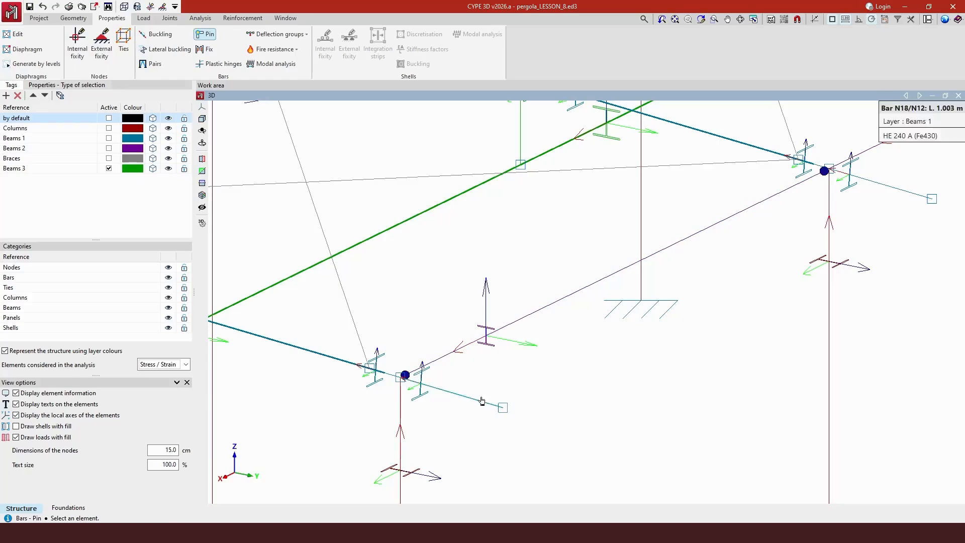
{"action": "scroll", "coordinate": [484, 406], "scroll_direction": "down", "scroll_amount": 3}
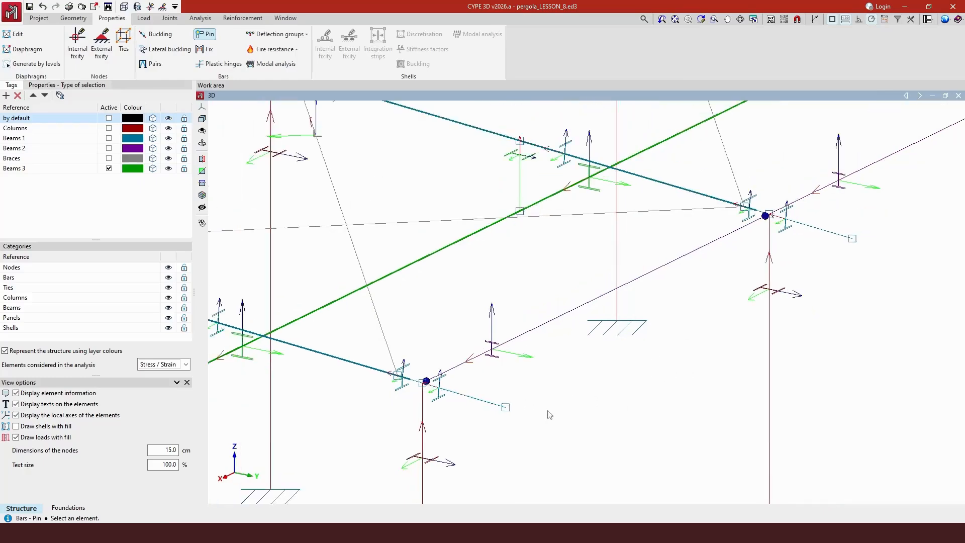
{"action": "scroll", "coordinate": [550, 415], "scroll_direction": "down", "scroll_amount": 3}
{"action": "scroll", "coordinate": [792, 370], "scroll_direction": "down", "scroll_amount": 1}
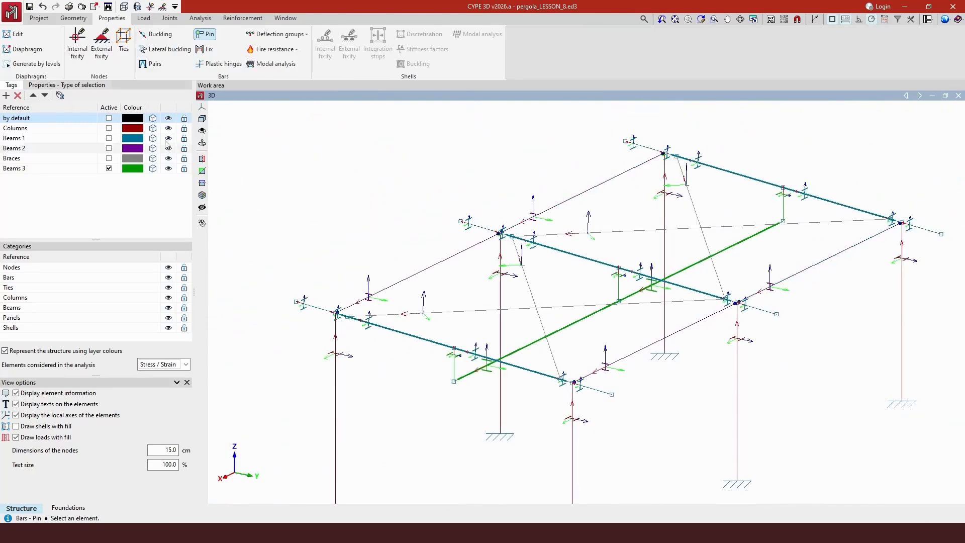
Show only the Beams 2 layer to check its pinned bar ends, and display all layers again
{"action": "left_click", "coordinate": [169, 108]}
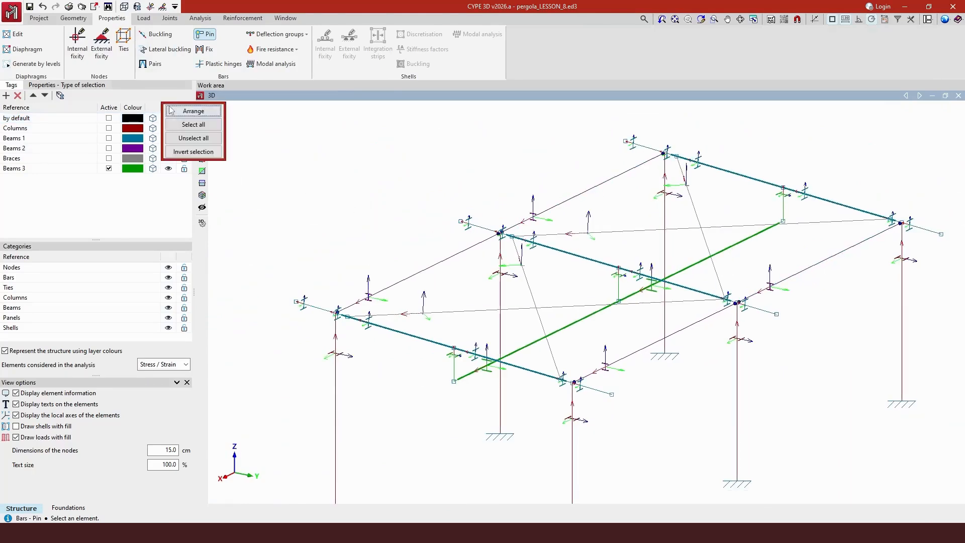
{"action": "left_click", "coordinate": [186, 138]}
{"action": "left_click", "coordinate": [169, 149]}
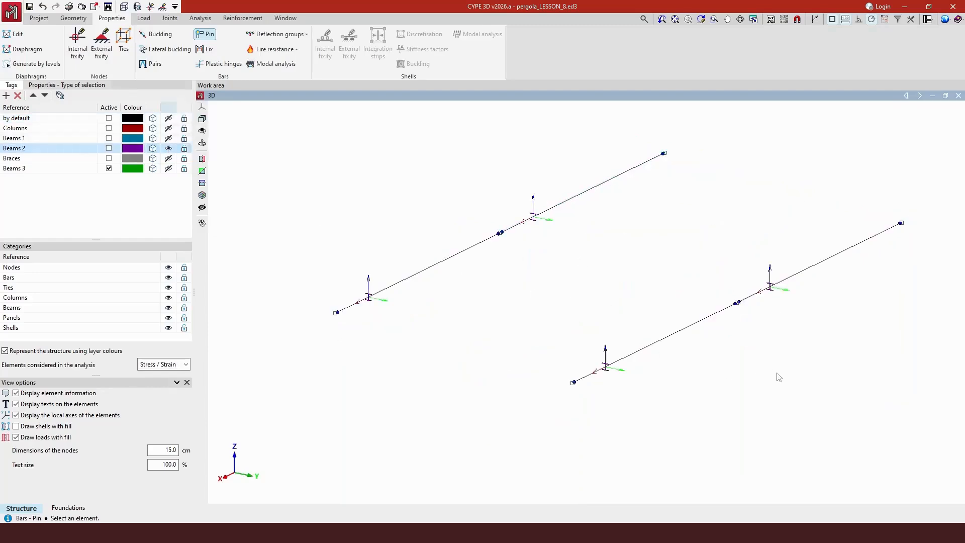
{"action": "left_click", "coordinate": [169, 107]}
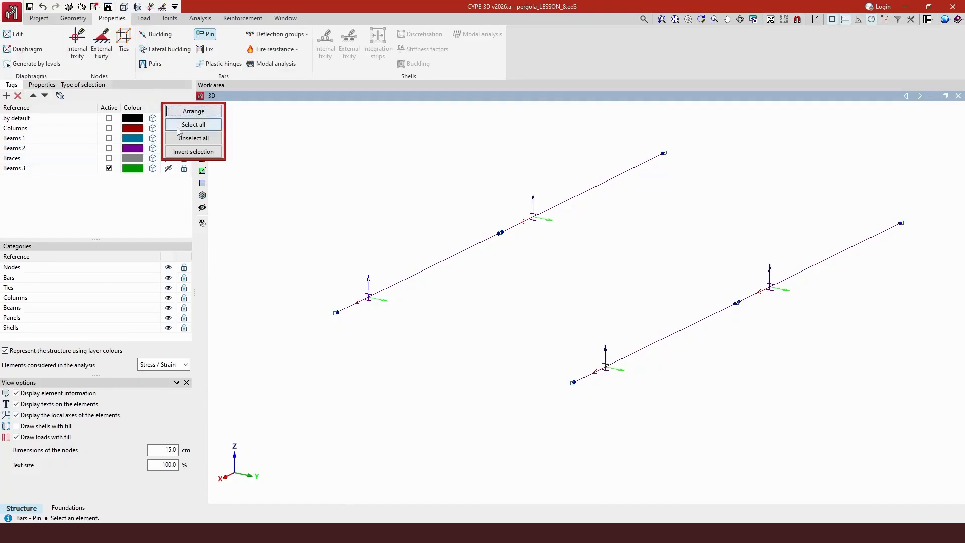
{"action": "left_click", "coordinate": [179, 124]}
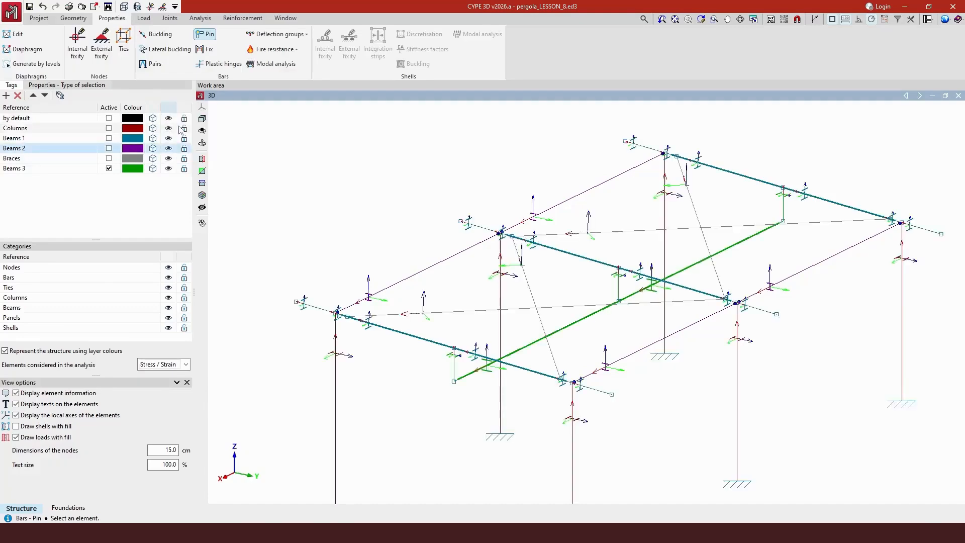
Open the 2D: ROOF view of the structure
{"action": "left_click", "coordinate": [291, 20]}
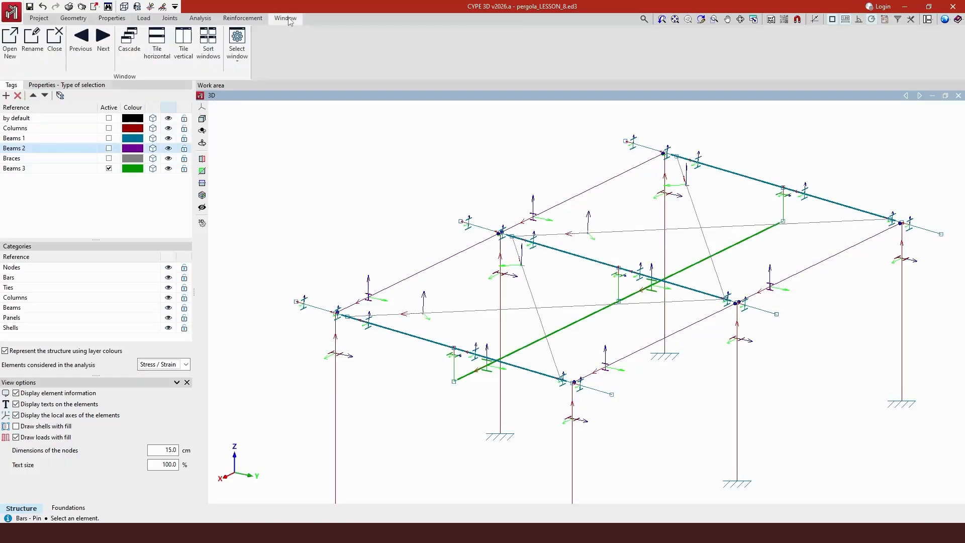
{"action": "left_click", "coordinate": [240, 66]}
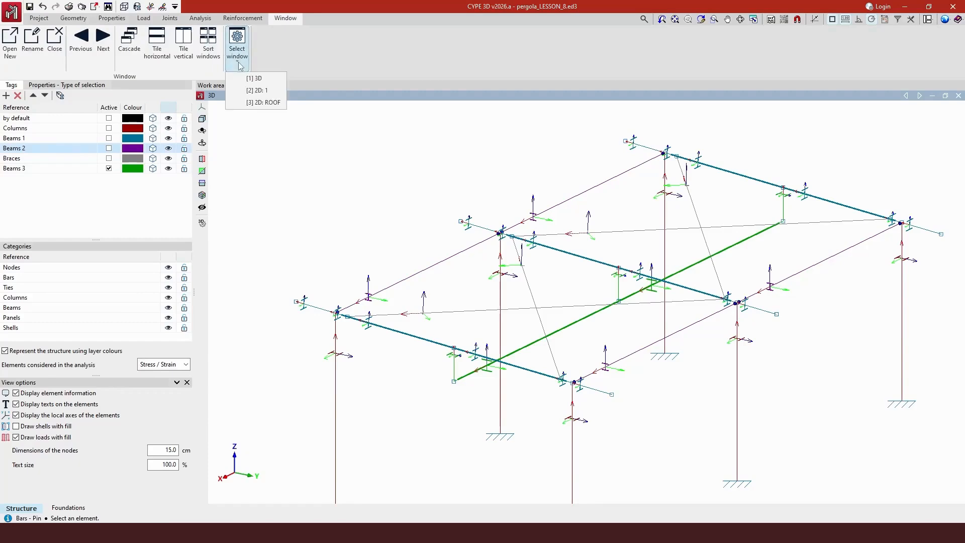
{"action": "left_click", "coordinate": [266, 103]}
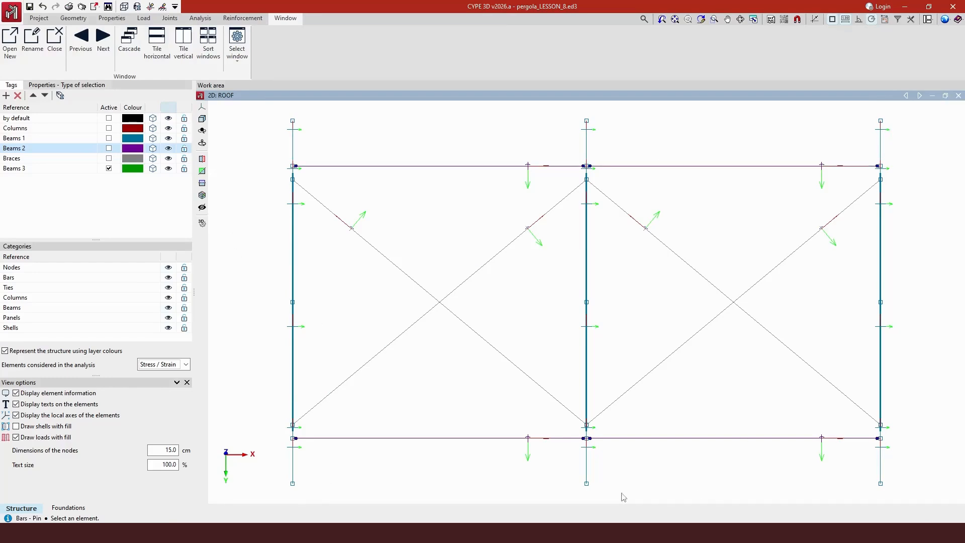
{"action": "left_click", "coordinate": [280, 533]}
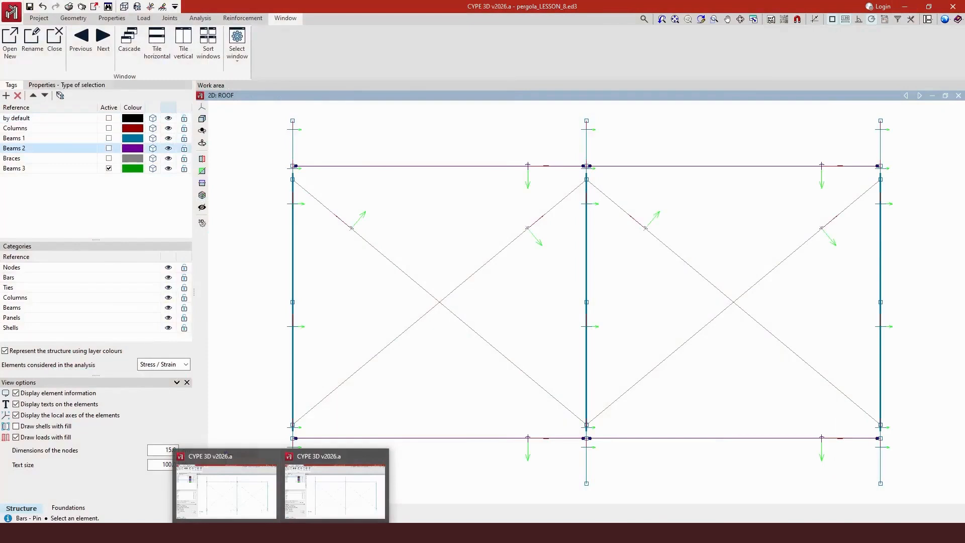
{"action": "left_click", "coordinate": [257, 533]}
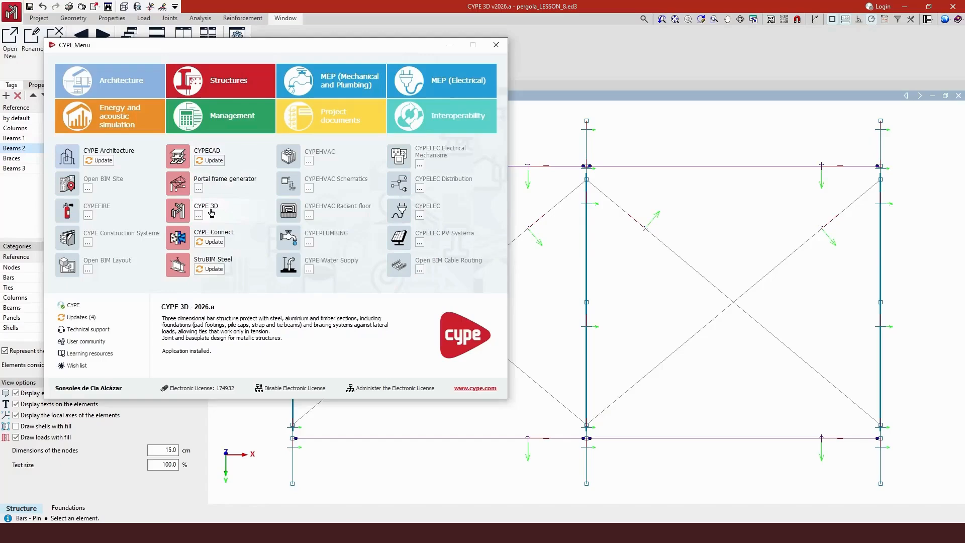
{"action": "left_click", "coordinate": [450, 45]}
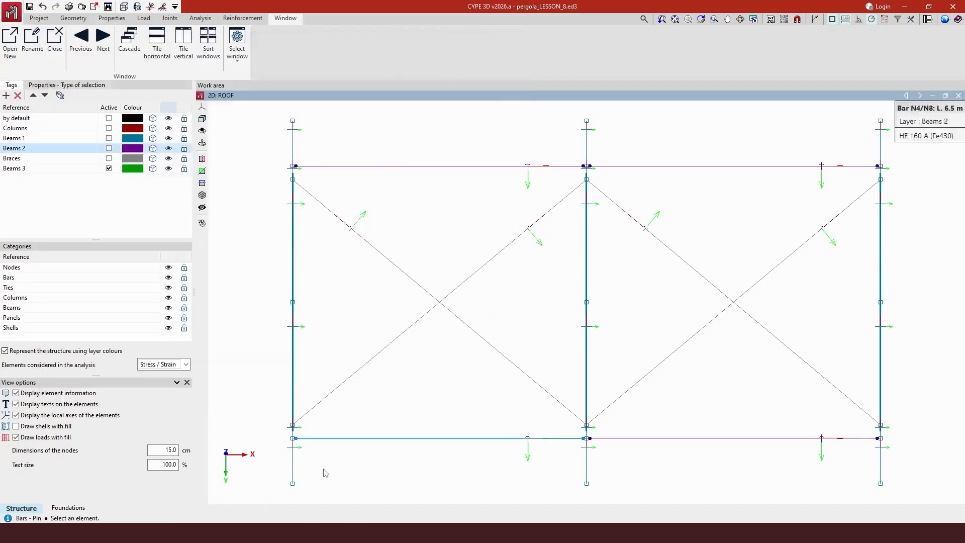
Switch to the other open CYPE 3D window showing the roof plan without pinned bars
{"action": "mouse_move", "coordinate": [281, 533]}
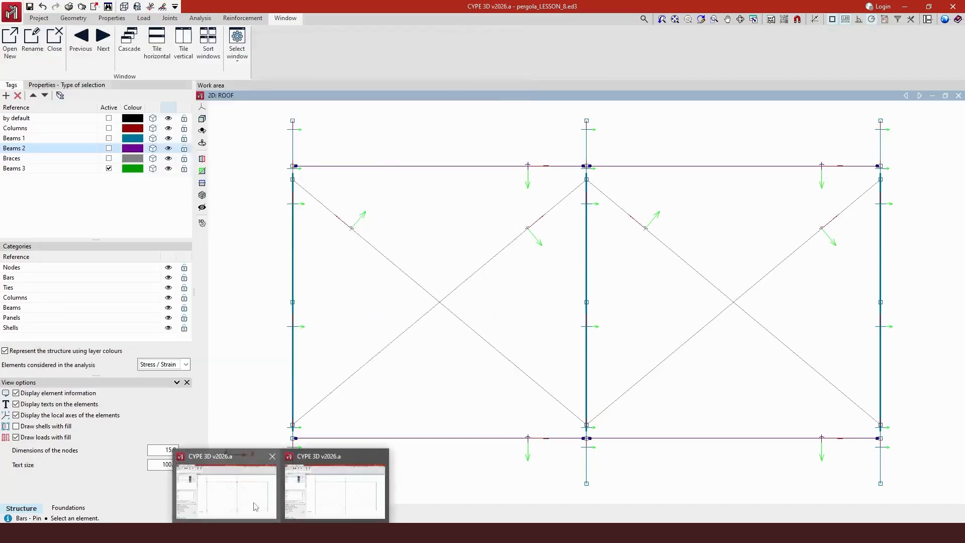
{"action": "mouse_move", "coordinate": [309, 507]}
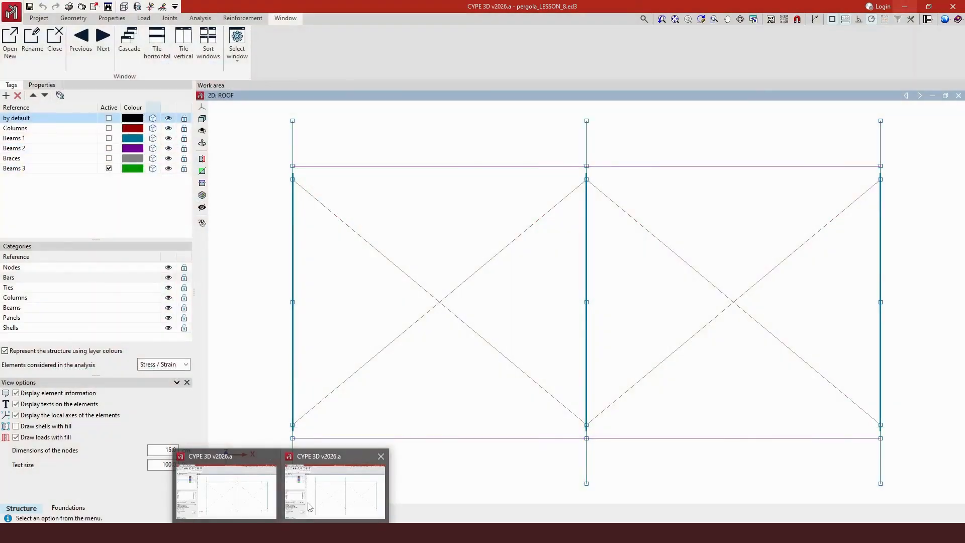
{"action": "left_click", "coordinate": [324, 505]}
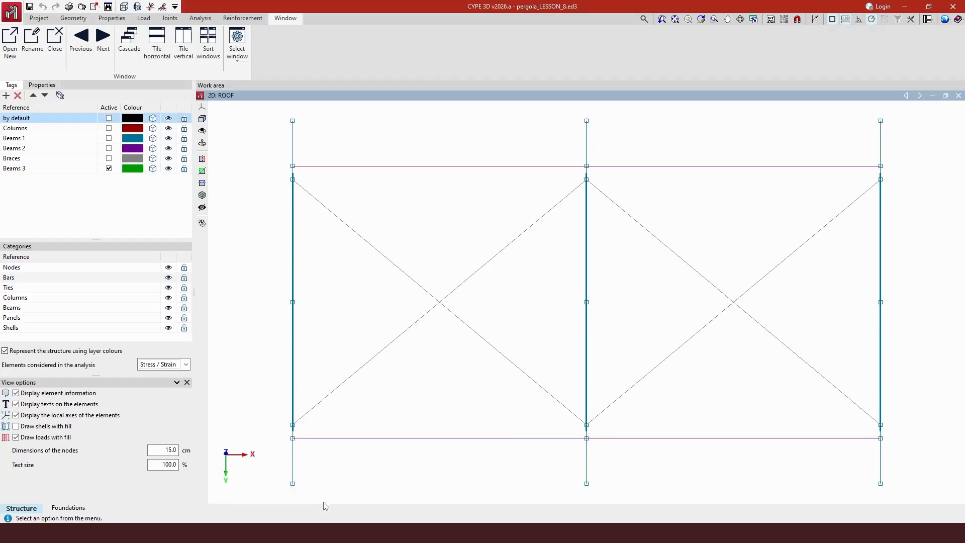
Delete the two crossed diagonal braces in the right-hand bay of the roof plan
{"action": "left_click", "coordinate": [114, 20]}
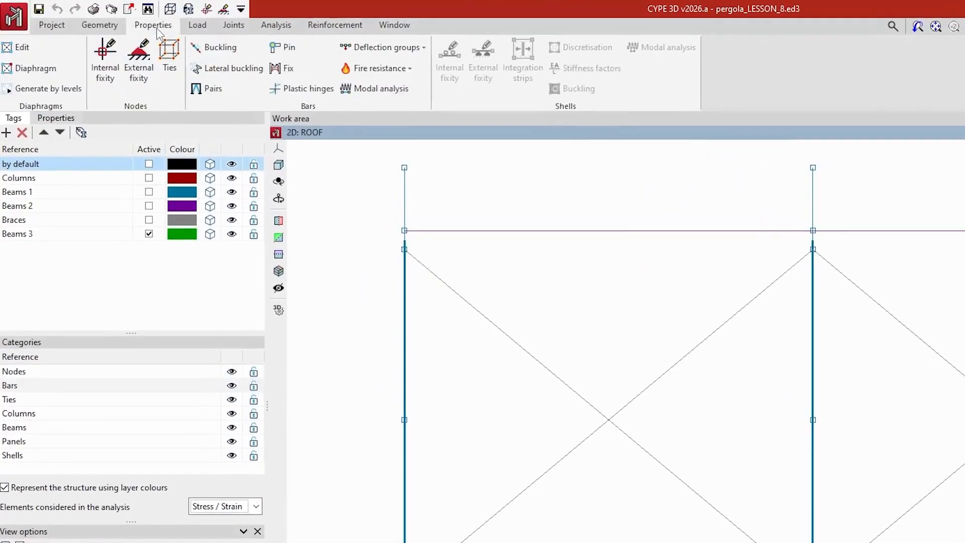
{"action": "left_click", "coordinate": [100, 25]}
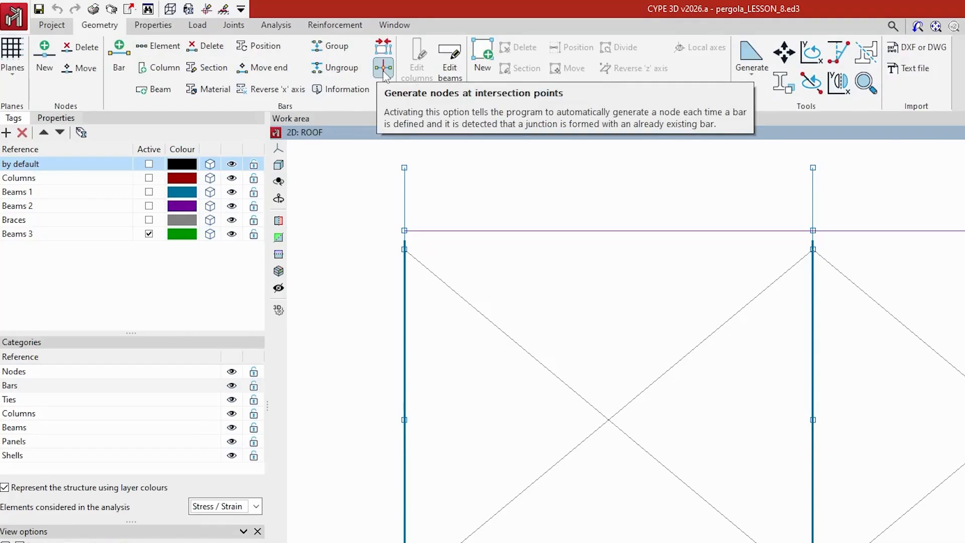
{"action": "left_click", "coordinate": [214, 68]}
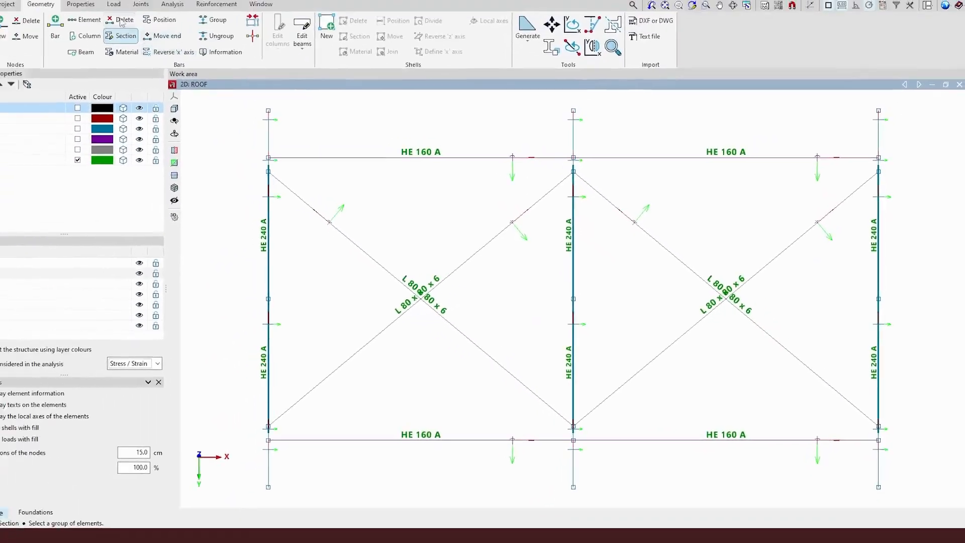
{"action": "left_click", "coordinate": [150, 33]}
{"action": "left_click_drag", "start_coordinate": [747, 362], "coordinate": [692, 263]}
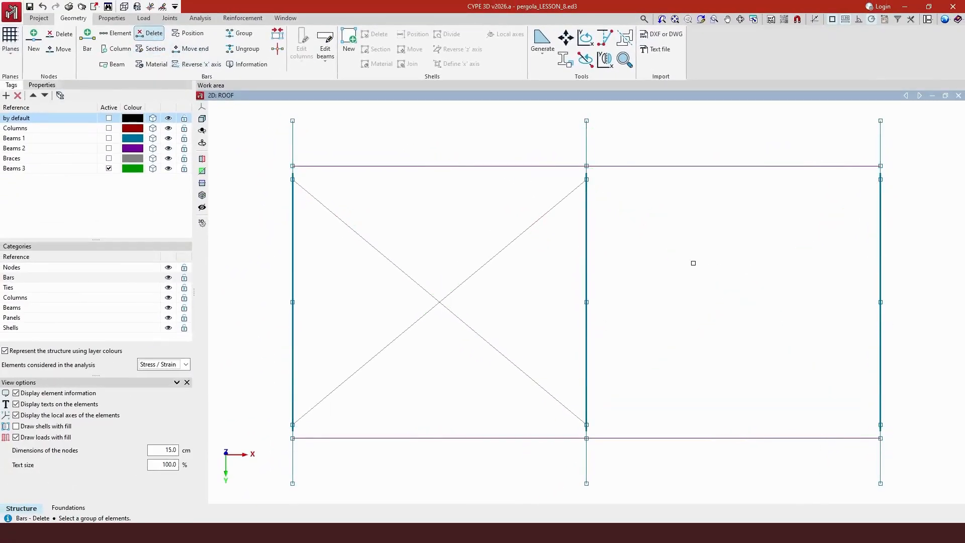
Enable node generation at intersection points and draw two crossed diagonal bars between the corner nodes of the empty roof bay
{"action": "left_click", "coordinate": [281, 52]}
{"action": "left_click", "coordinate": [280, 52]}
{"action": "left_click", "coordinate": [280, 52]}
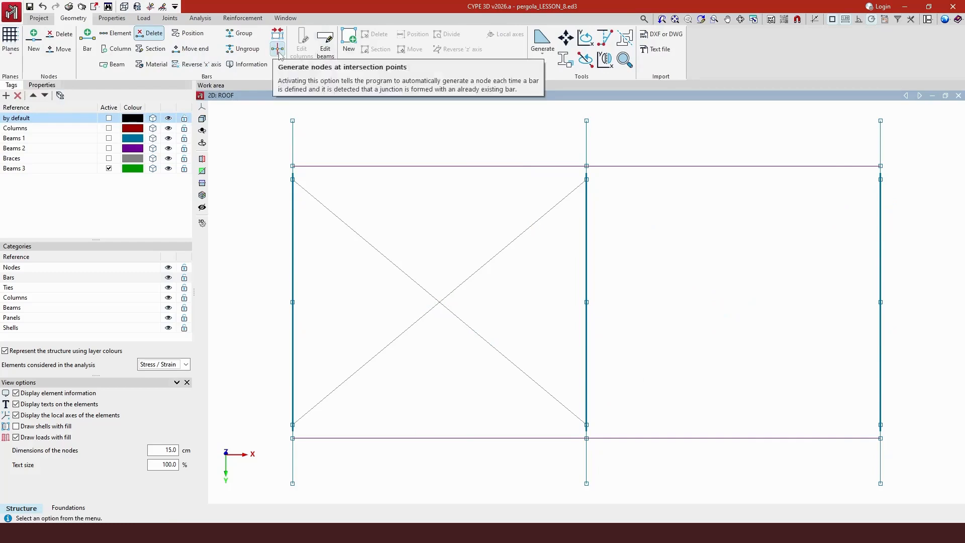
{"action": "left_click", "coordinate": [88, 42]}
{"action": "left_click", "coordinate": [586, 179]}
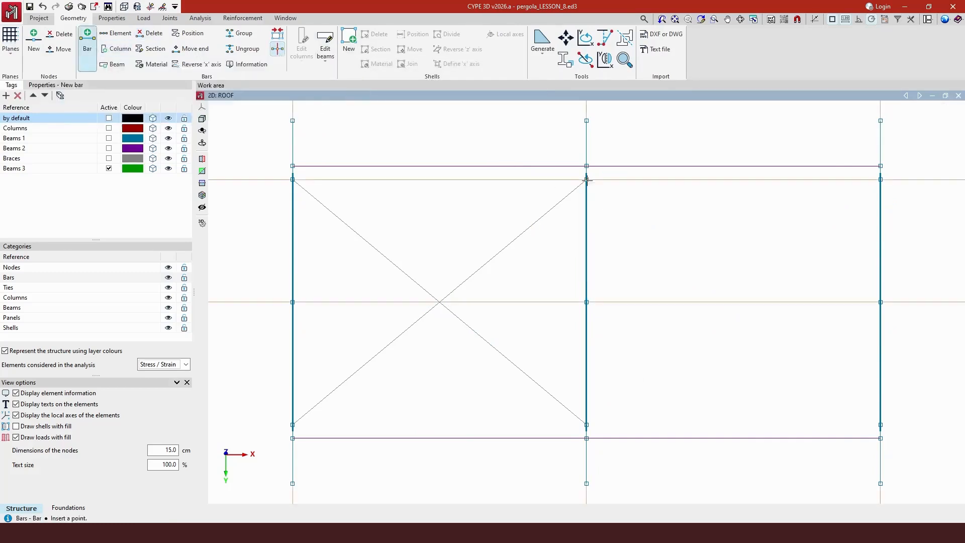
{"action": "left_click", "coordinate": [882, 425]}
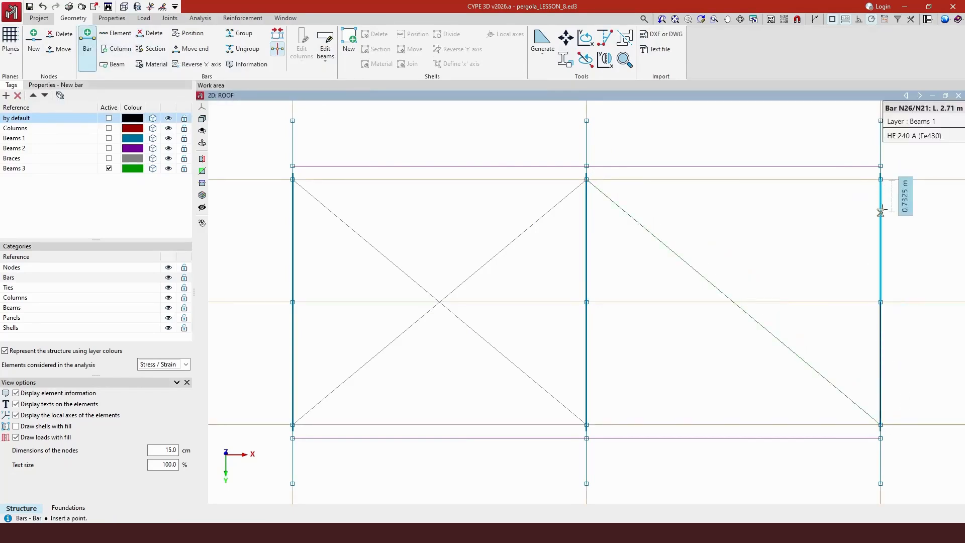
{"action": "left_click", "coordinate": [881, 180]}
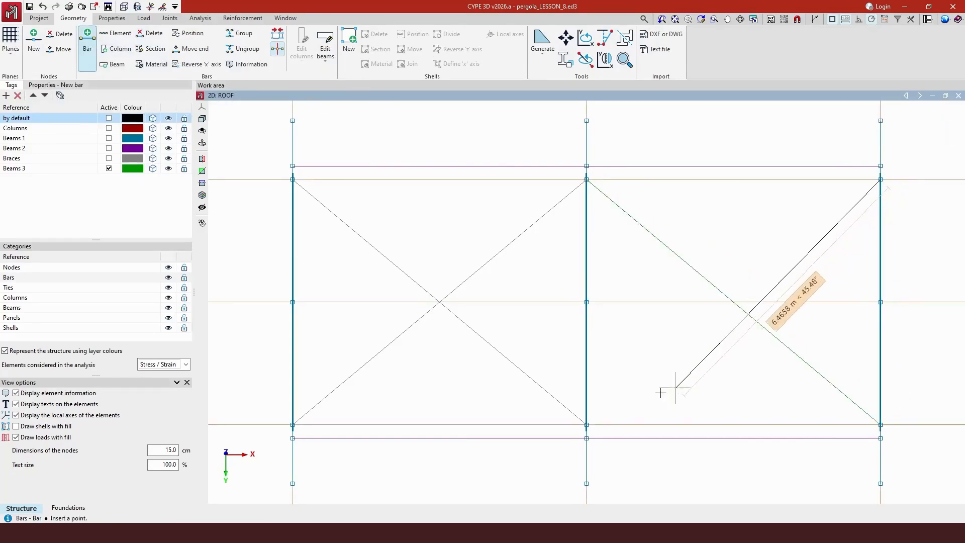
{"action": "left_click", "coordinate": [587, 425]}
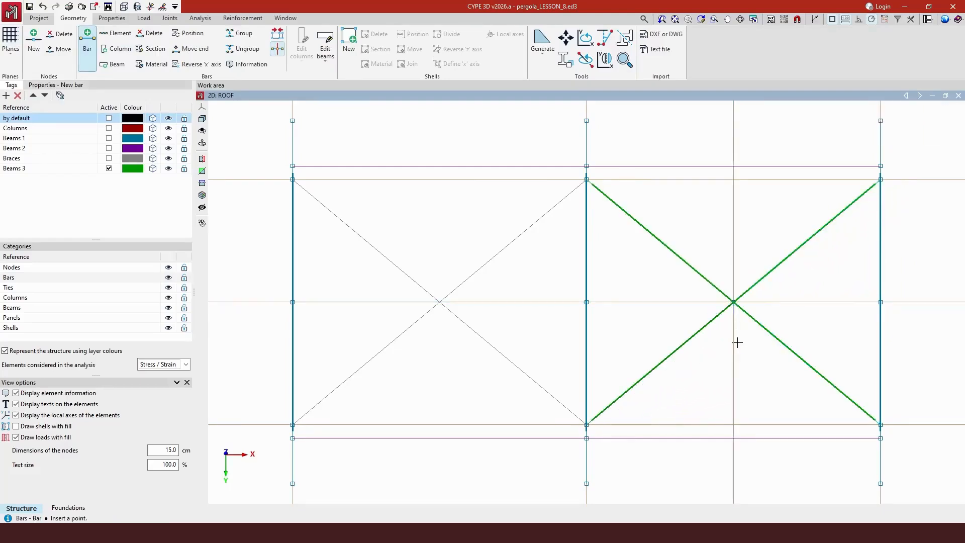
Display the bar sections in the roof plan and switch to the other CYPE 3D window with the pinned roof beams
{"action": "left_click", "coordinate": [151, 48]}
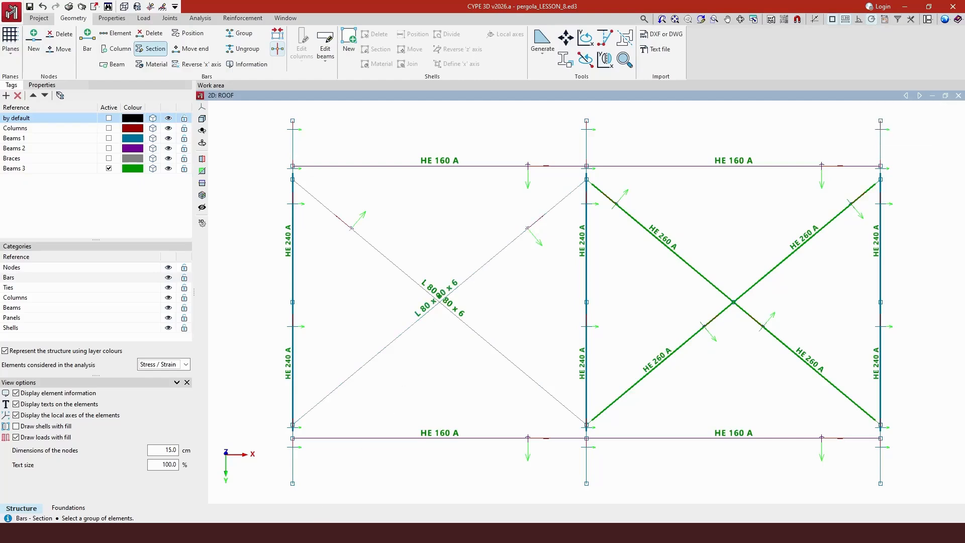
{"action": "left_click", "coordinate": [245, 499]}
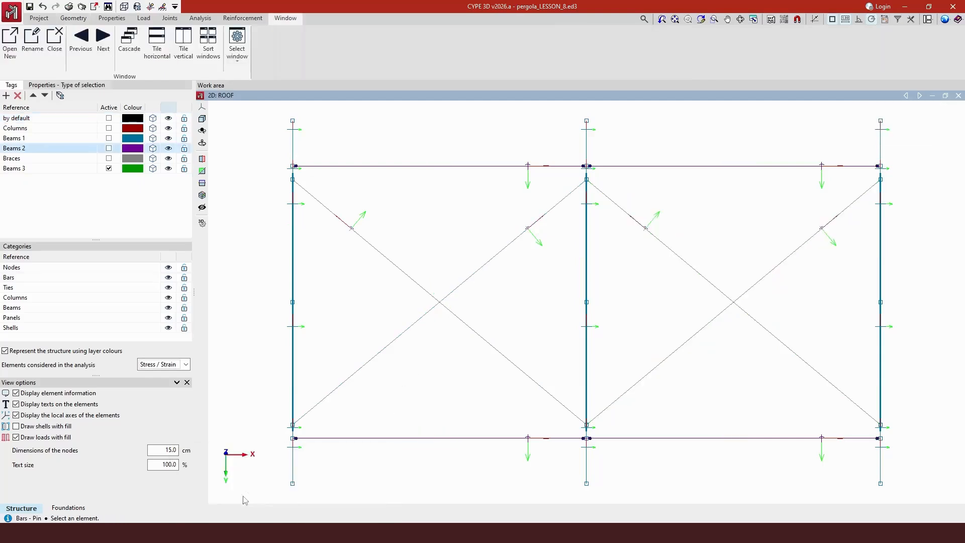
Insert a new node at the crossing point of the diagonal braces in each of the two roof bays
{"action": "left_click", "coordinate": [75, 18]}
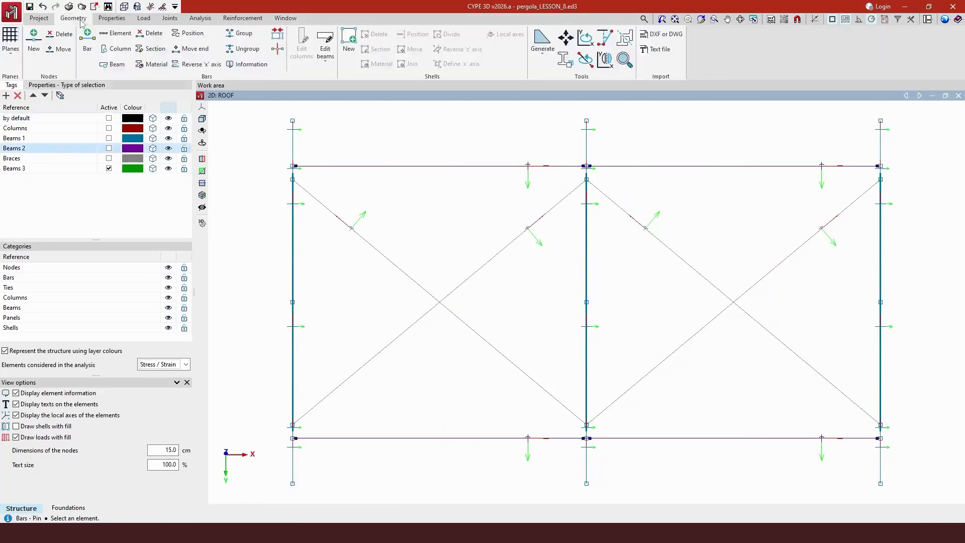
{"action": "left_click", "coordinate": [34, 49]}
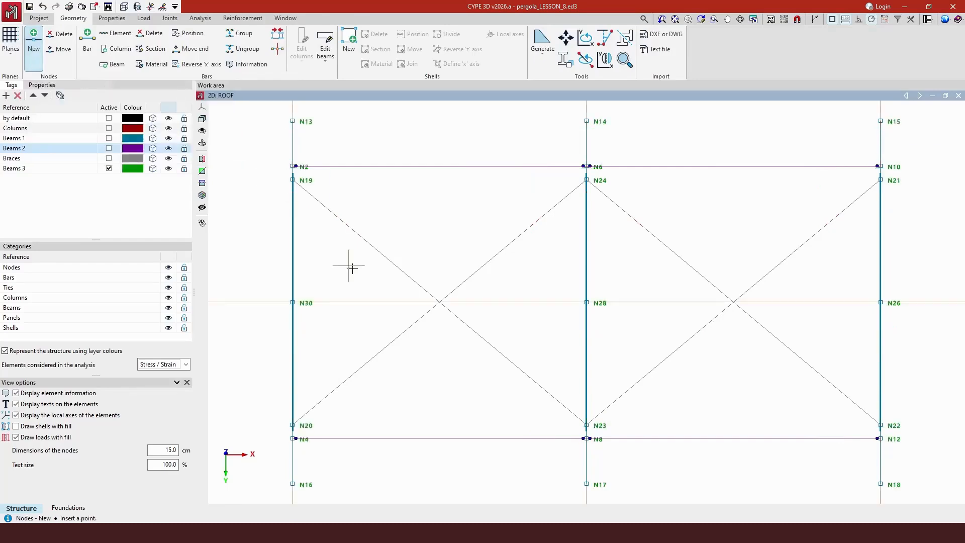
{"action": "left_click", "coordinate": [440, 303]}
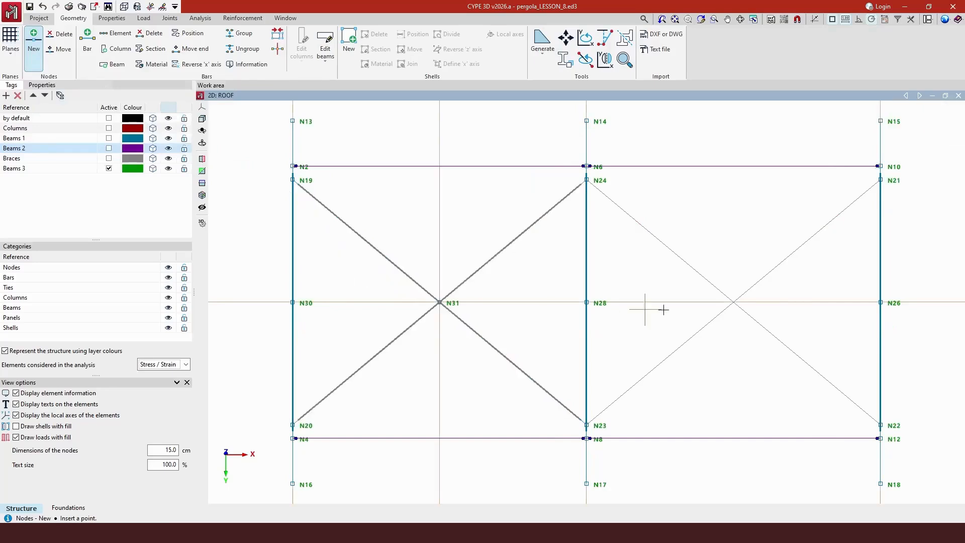
{"action": "left_click", "coordinate": [734, 304]}
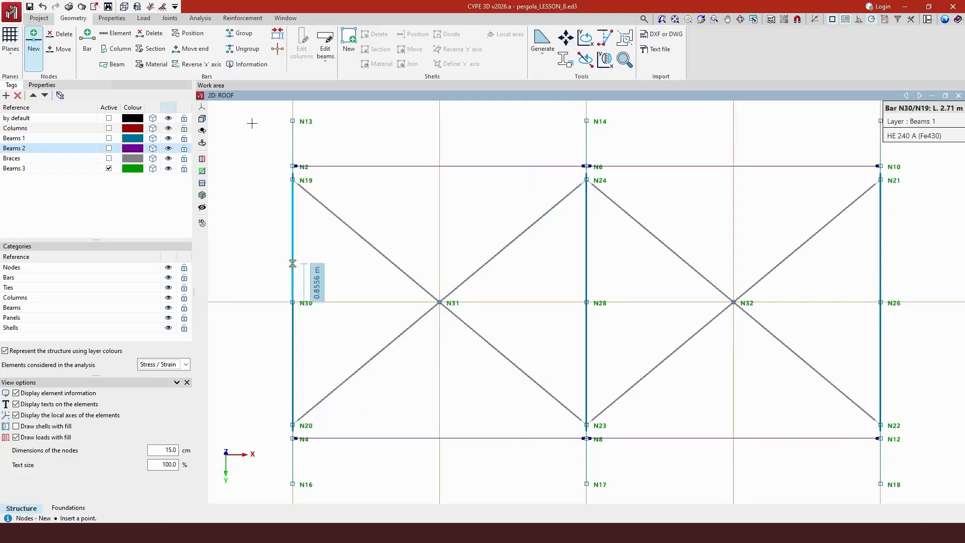
Describe each of the two split diagonals in the left-hand roof bay as a single element, from corner nodes N19 and N20
{"action": "left_click", "coordinate": [125, 34]}
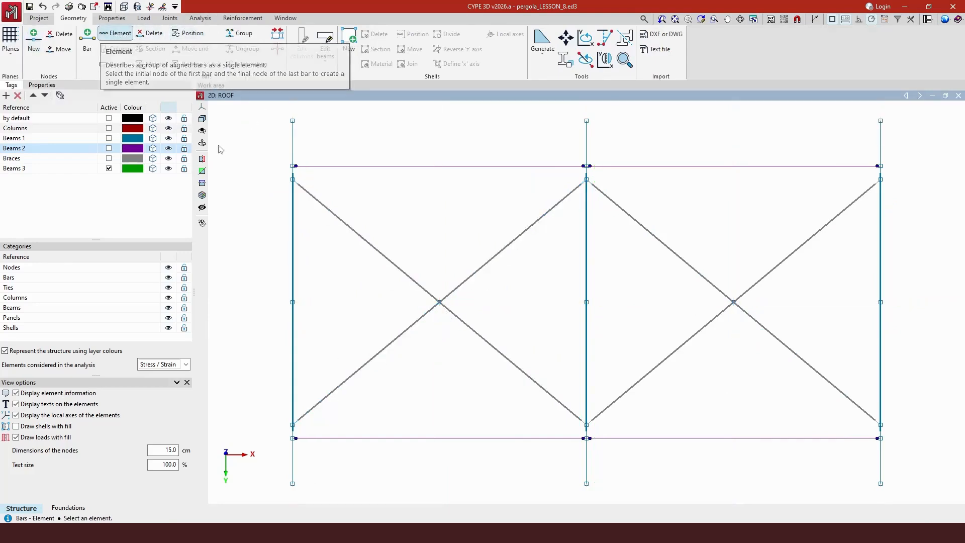
{"action": "left_click", "coordinate": [293, 179]}
{"action": "left_click", "coordinate": [438, 302]}
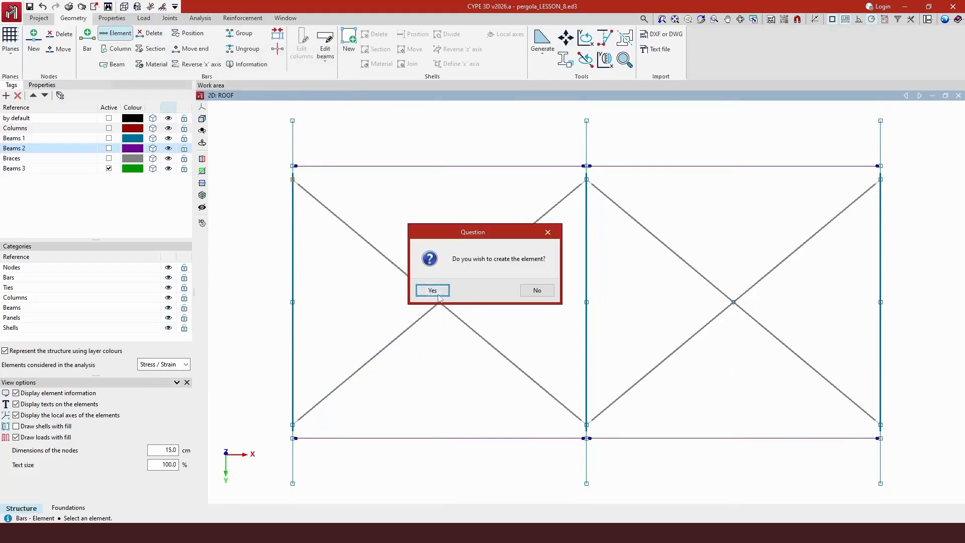
{"action": "left_click", "coordinate": [433, 289]}
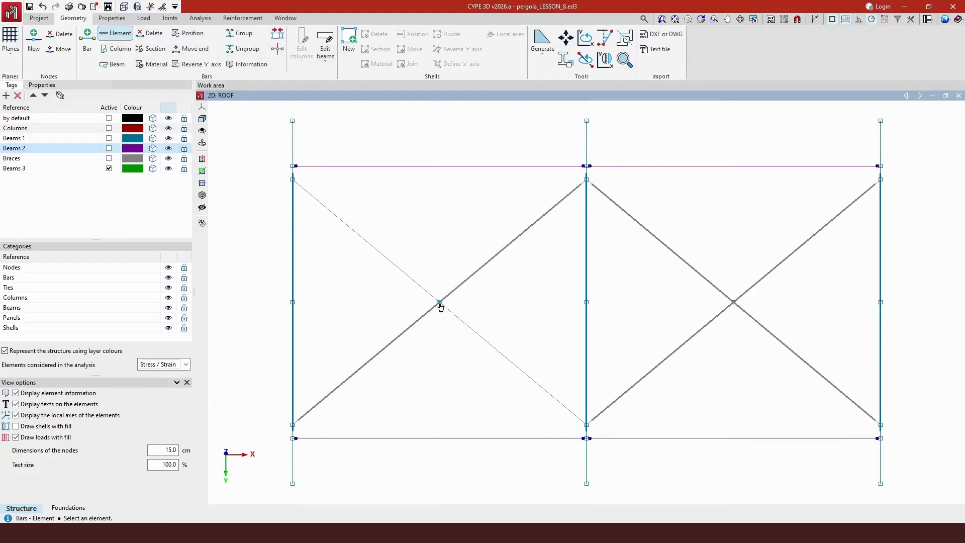
{"action": "left_click", "coordinate": [293, 425]}
{"action": "left_click", "coordinate": [440, 301]}
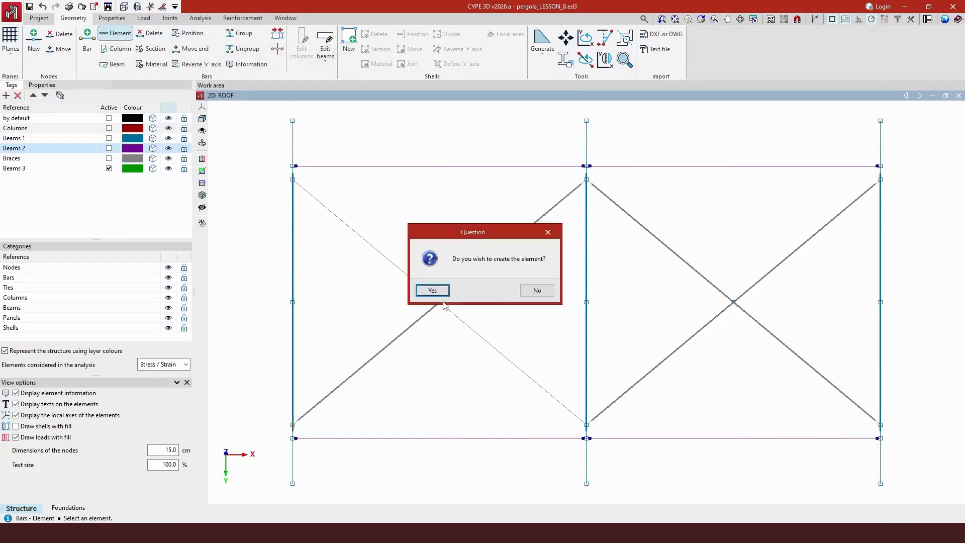
{"action": "left_click", "coordinate": [440, 291]}
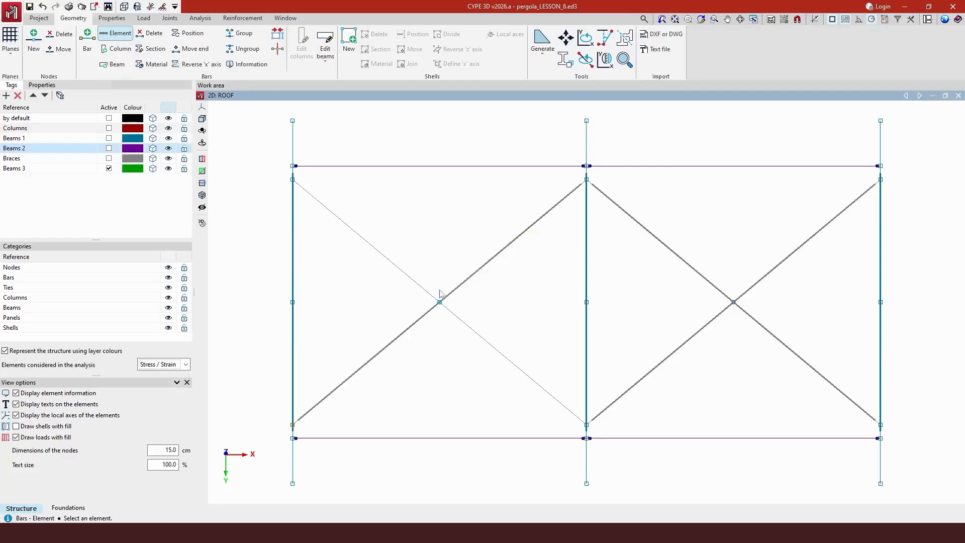
Describe each of the two split diagonals in the right-hand roof bay as a single element, from corner nodes N23 and N24
{"action": "left_click", "coordinate": [586, 425]}
{"action": "left_click", "coordinate": [734, 302]}
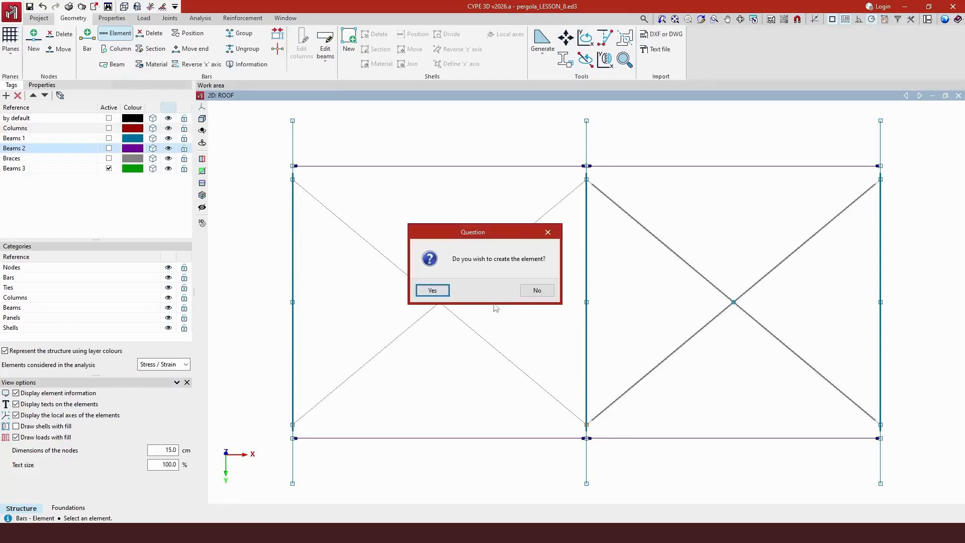
{"action": "left_click", "coordinate": [433, 292]}
{"action": "left_click", "coordinate": [587, 180]}
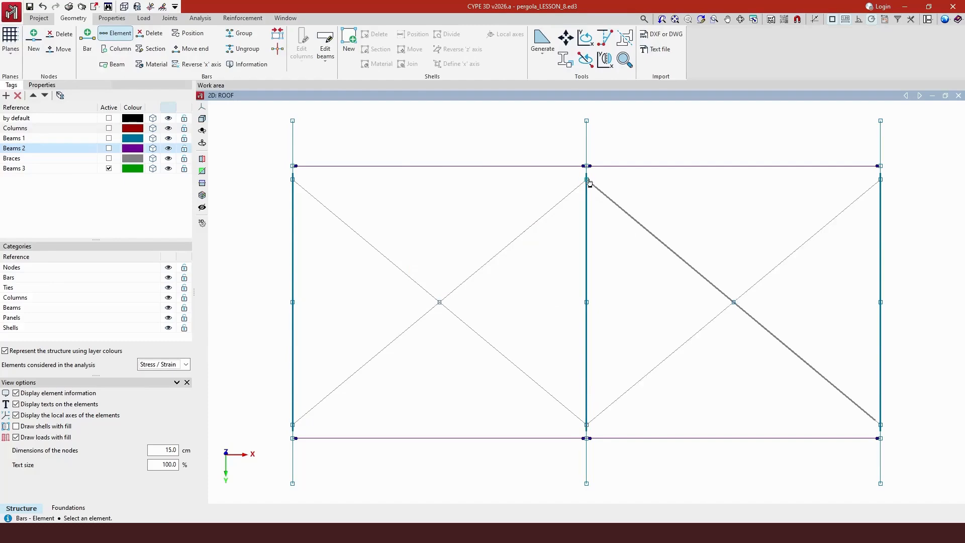
{"action": "left_click", "coordinate": [733, 303]}
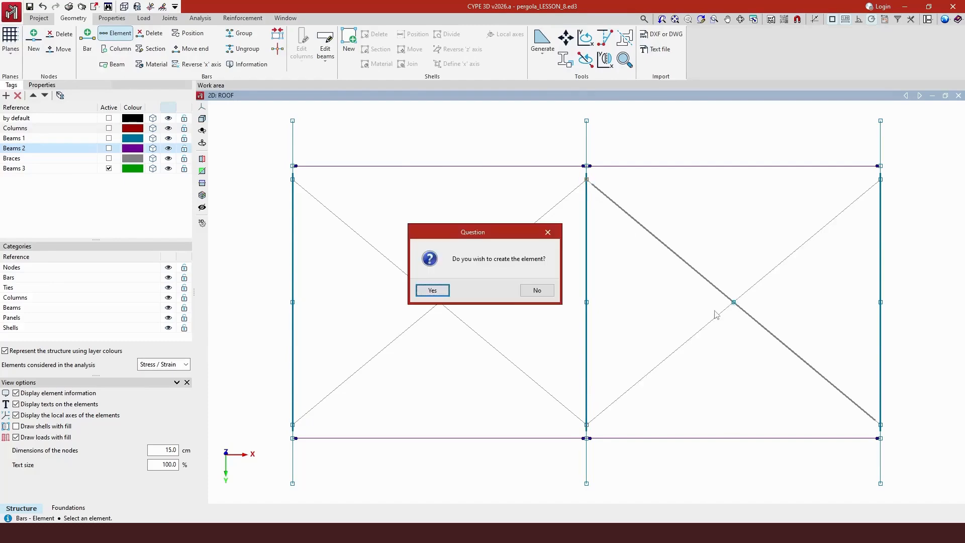
{"action": "left_click", "coordinate": [436, 293]}
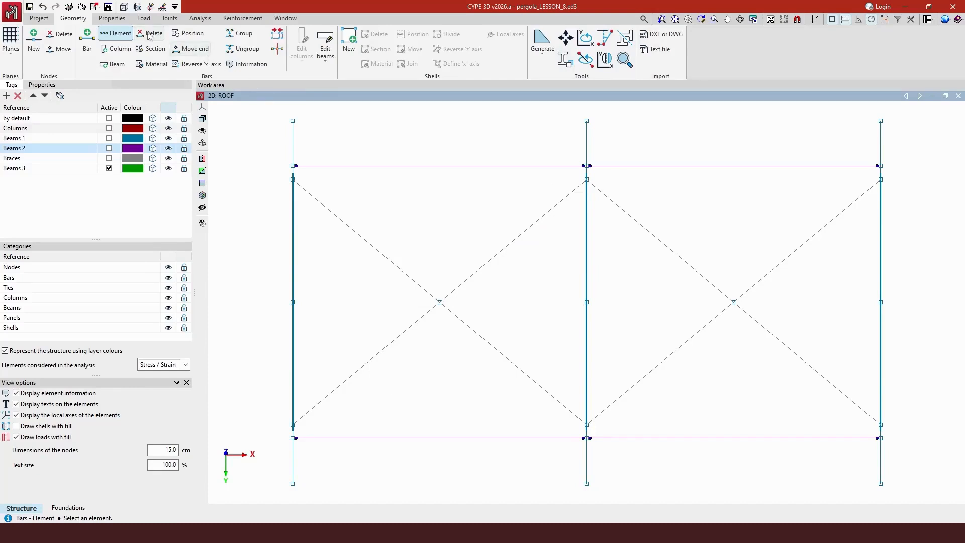
Pin both ends of the four brace segments in the left-hand roof bay
{"action": "left_click", "coordinate": [113, 20]}
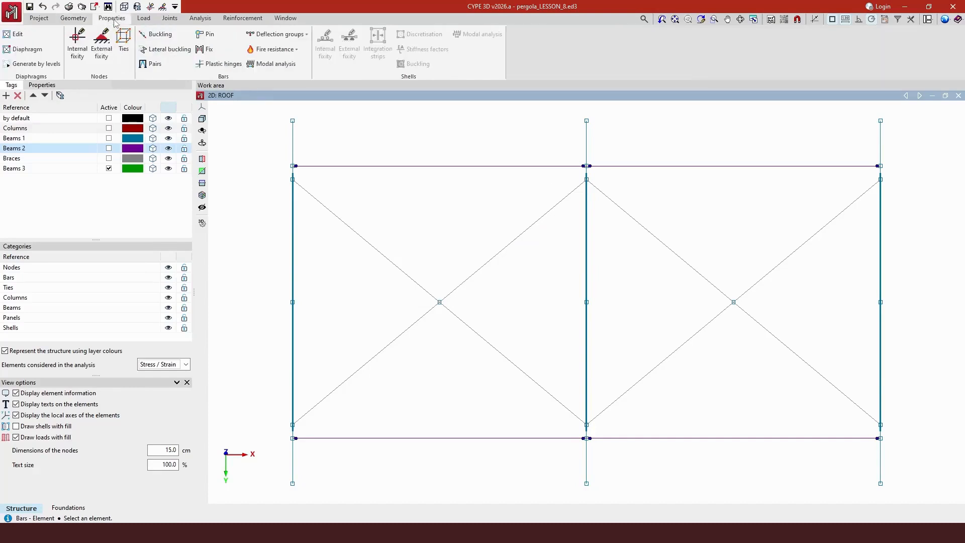
{"action": "left_click", "coordinate": [209, 35]}
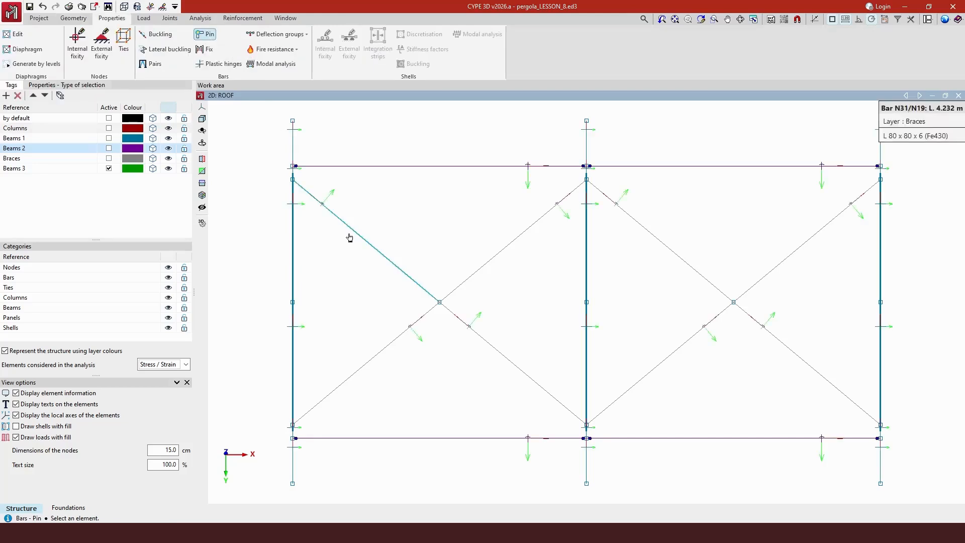
{"action": "left_click", "coordinate": [366, 244]}
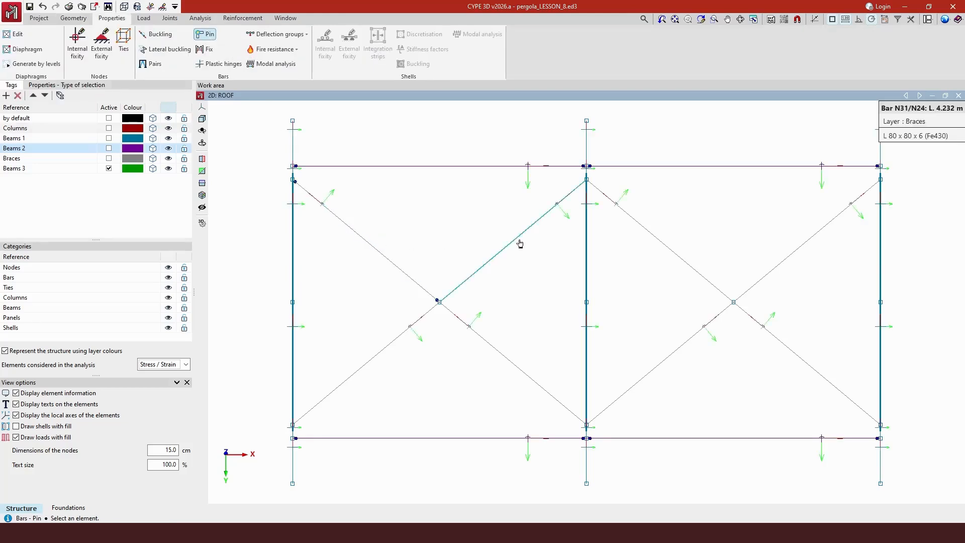
{"action": "left_click", "coordinate": [510, 243]}
{"action": "left_click", "coordinate": [385, 355]}
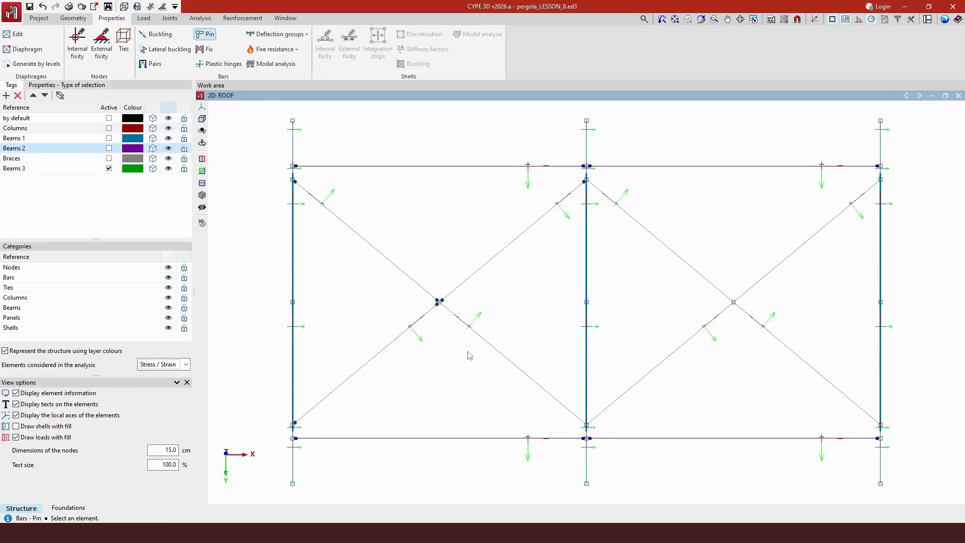
{"action": "left_click", "coordinate": [493, 351]}
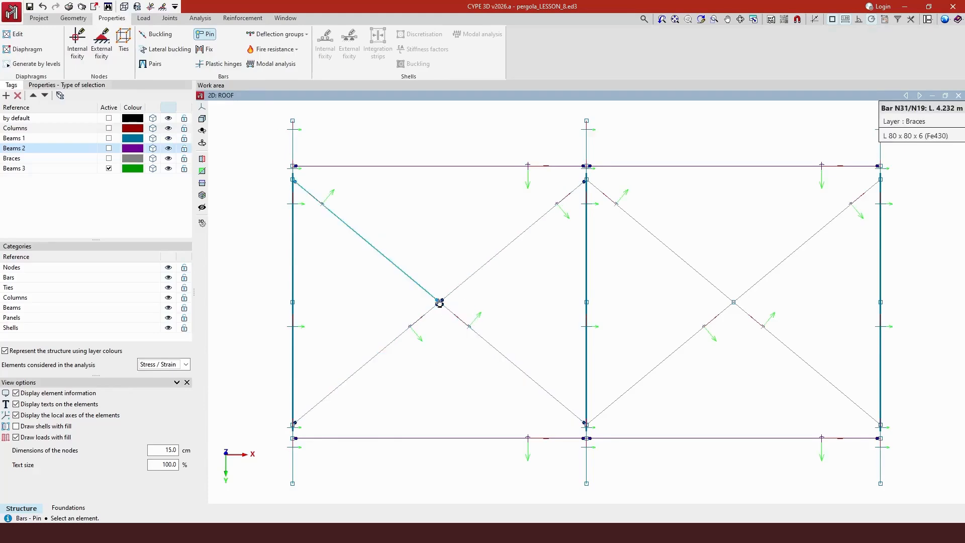
Pin both ends of the four brace segments in the right-hand roof bay
{"action": "left_click", "coordinate": [664, 246]}
{"action": "left_click", "coordinate": [814, 245]}
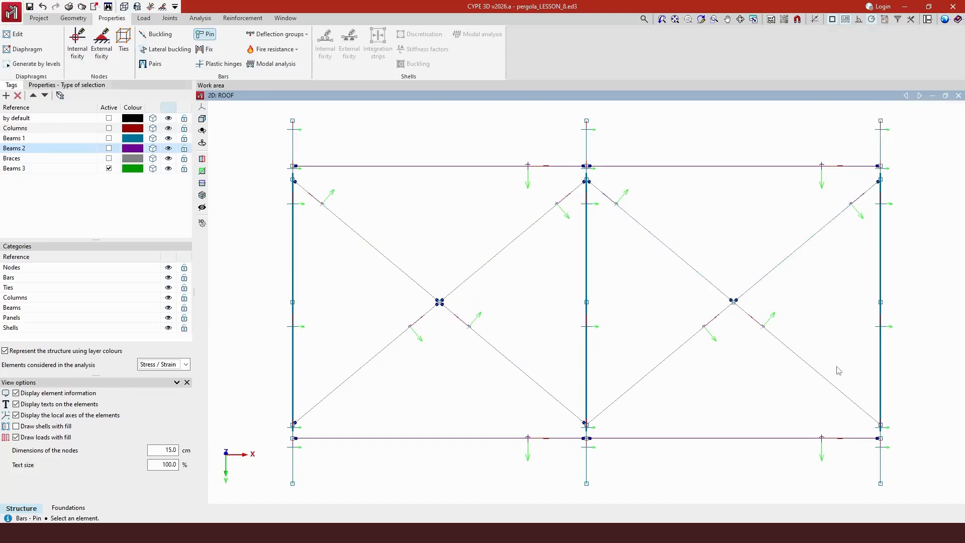
{"action": "left_click", "coordinate": [812, 378]}
{"action": "left_click", "coordinate": [667, 370]}
Deactivate self-weight load generation for the eight L 80 x 80 x 6 brace segments in both roof bays
{"action": "left_click", "coordinate": [146, 18]}
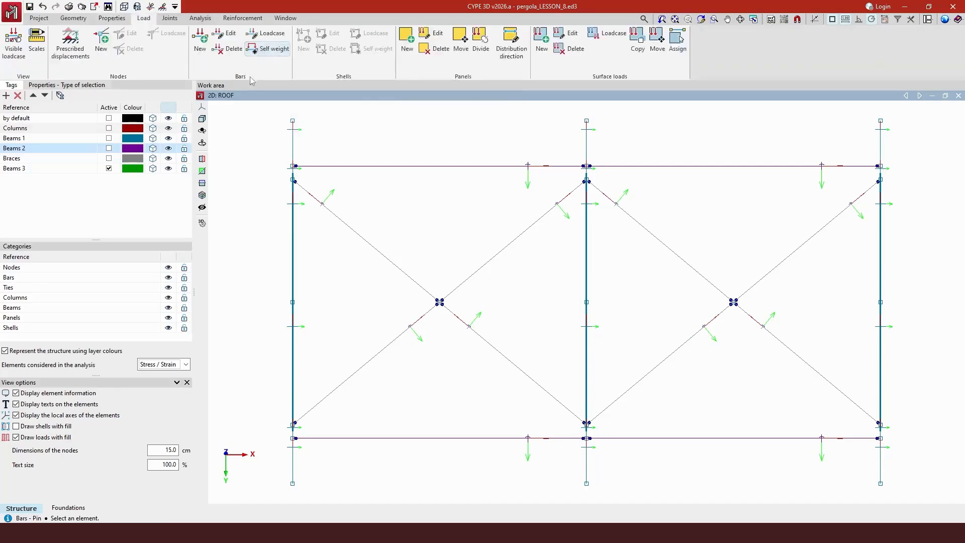
{"action": "left_click", "coordinate": [270, 52]}
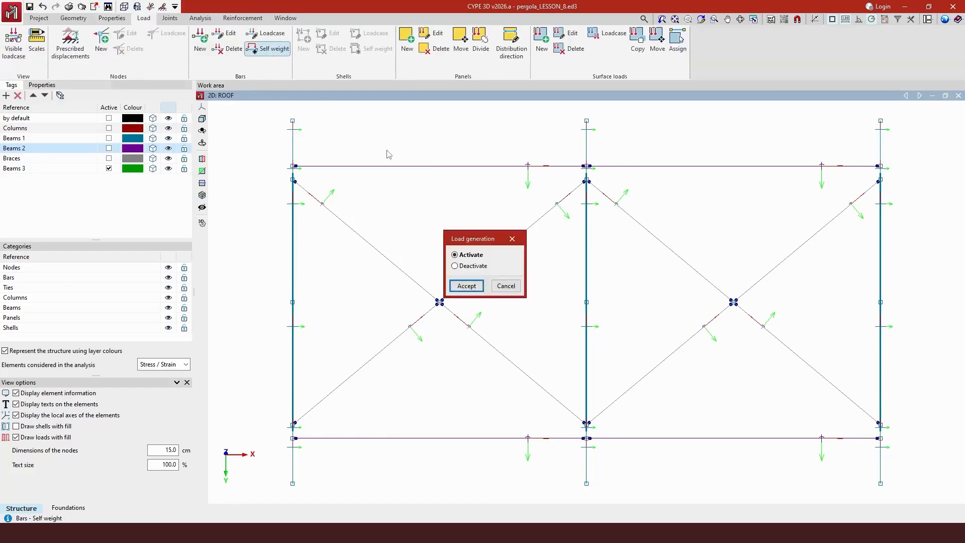
{"action": "left_click", "coordinate": [465, 266]}
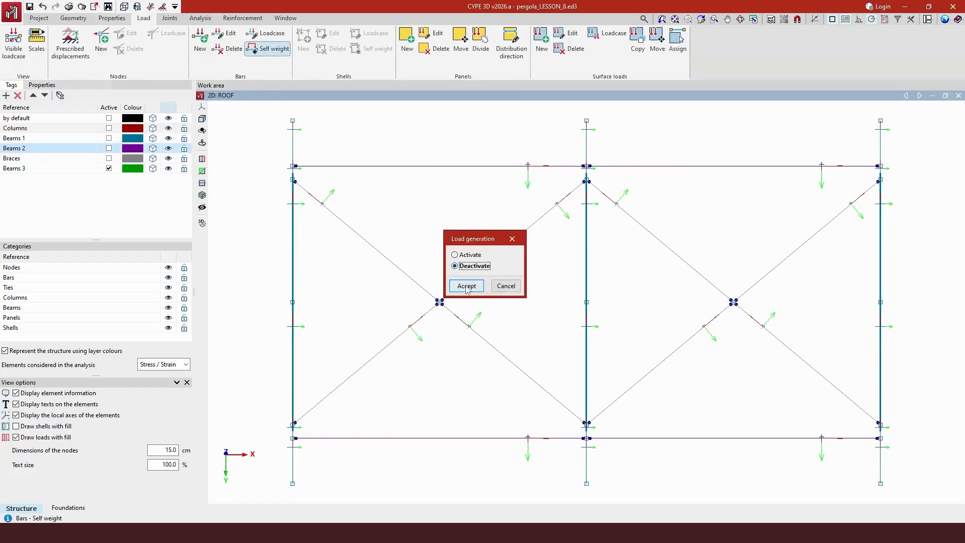
{"action": "left_click", "coordinate": [466, 286]}
{"action": "left_click", "coordinate": [397, 274]}
{"action": "left_click", "coordinate": [394, 336]}
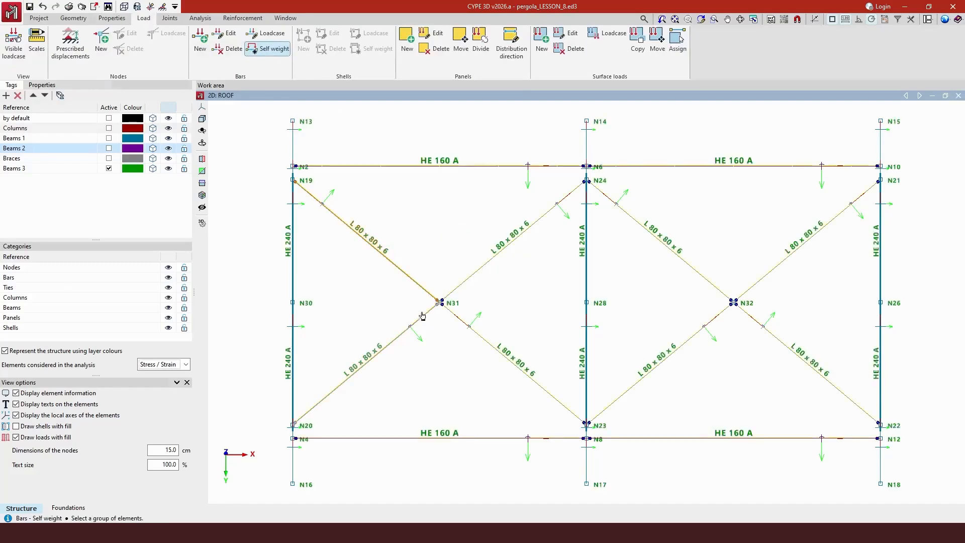
{"action": "left_click", "coordinate": [494, 259]}
{"action": "left_click", "coordinate": [487, 345]}
{"action": "left_click", "coordinate": [682, 345]}
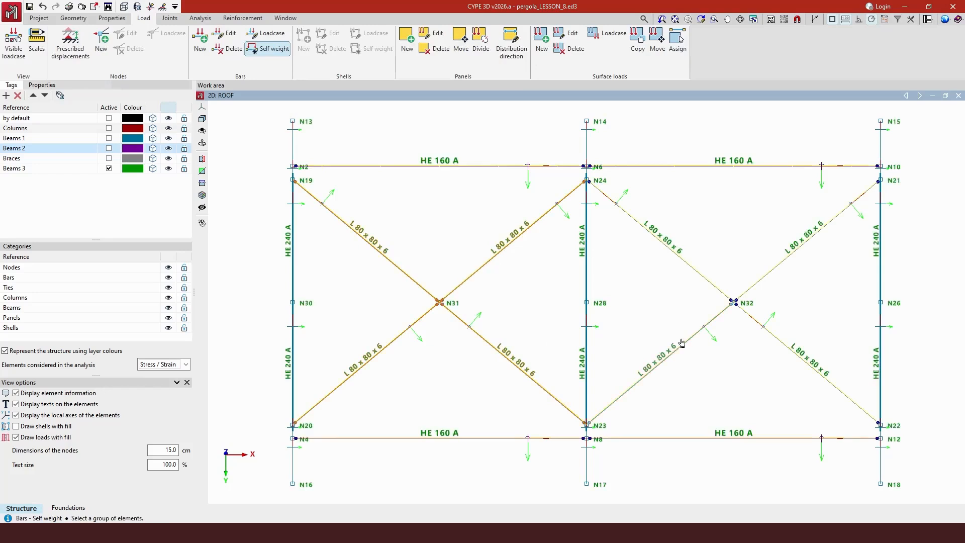
{"action": "left_click", "coordinate": [690, 267]}
{"action": "left_click", "coordinate": [794, 251]}
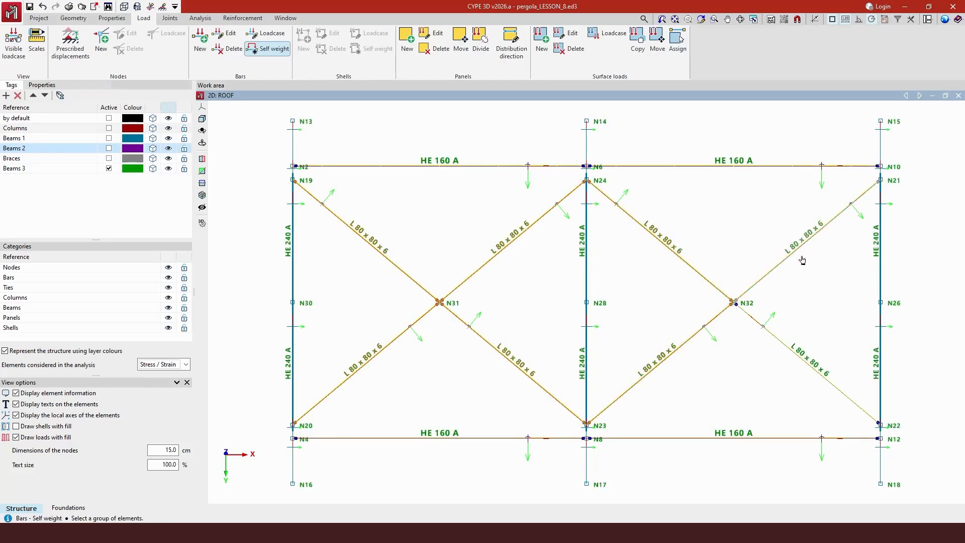
{"action": "left_click", "coordinate": [793, 353]}
{"action": "right_click", "coordinate": [796, 342]}
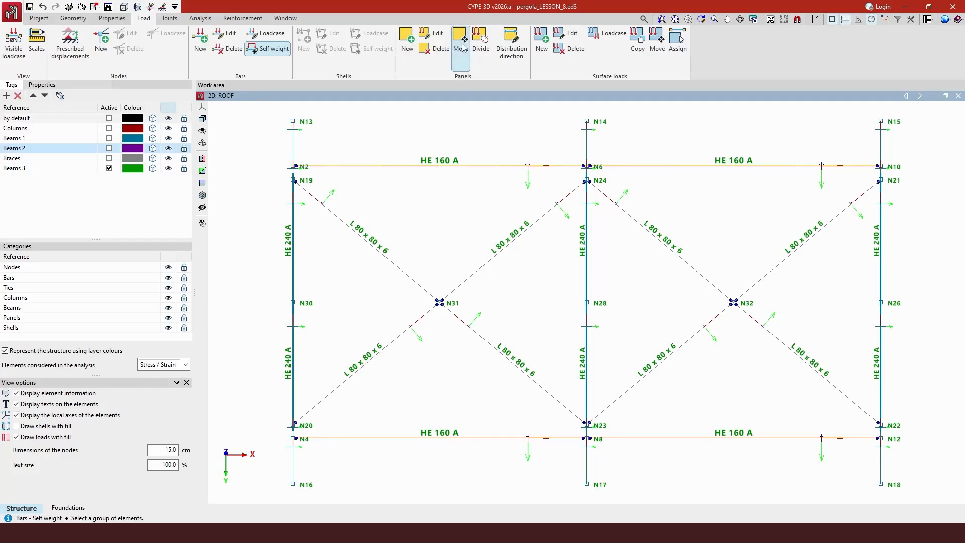
Exclude the eight diagonal brace segments in both roof bays from the panels' surface load assignment
{"action": "left_click", "coordinate": [459, 66]}
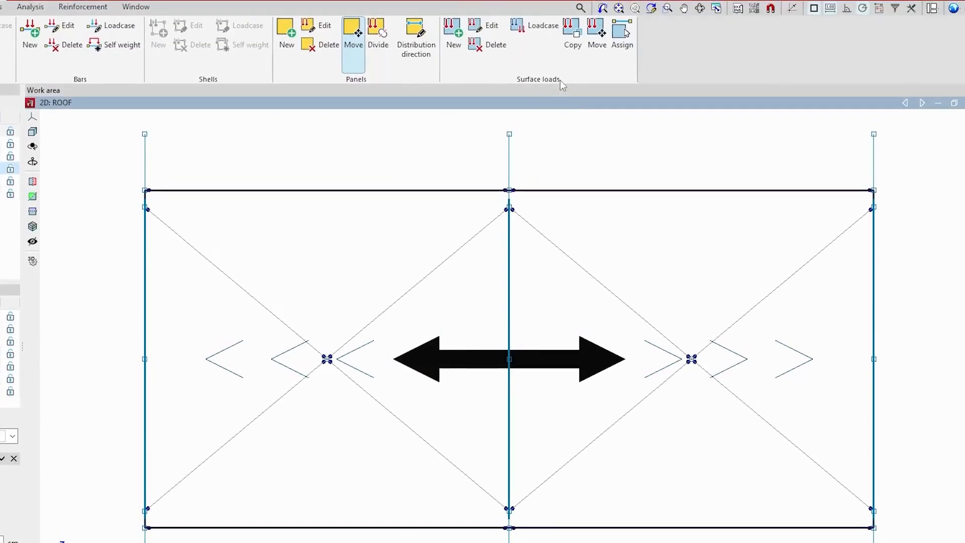
{"action": "left_click", "coordinate": [625, 33]}
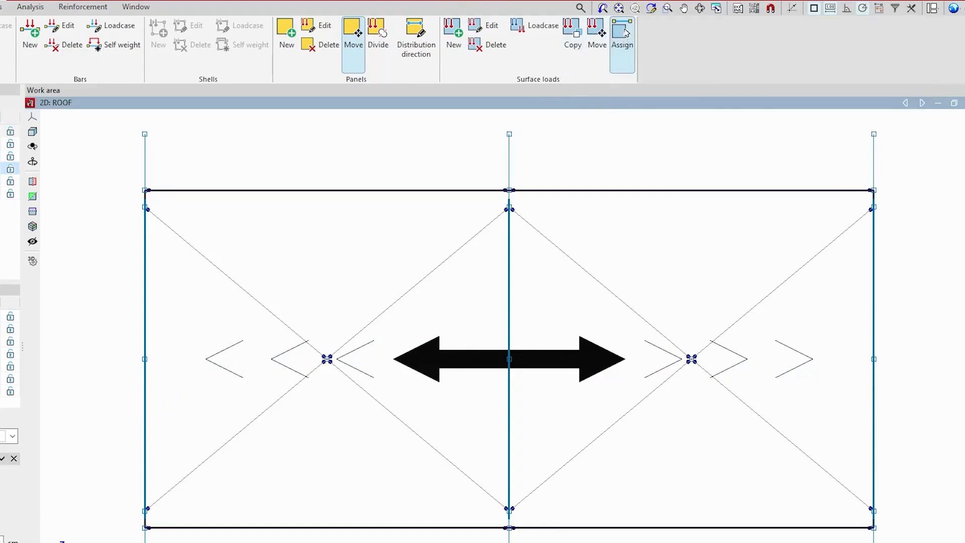
{"action": "left_click", "coordinate": [244, 294]}
{"action": "left_click", "coordinate": [410, 290]}
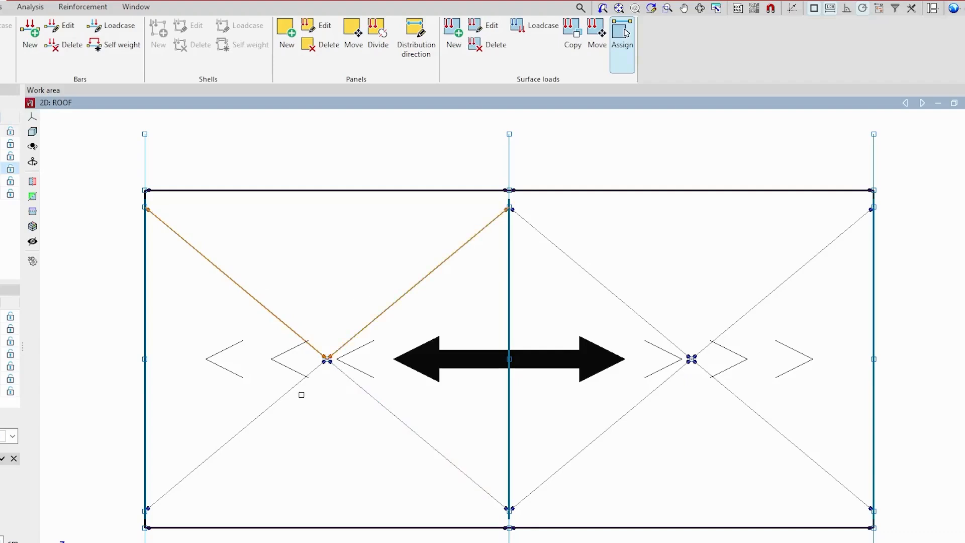
{"action": "left_click", "coordinate": [273, 404]}
{"action": "left_click", "coordinate": [371, 397]}
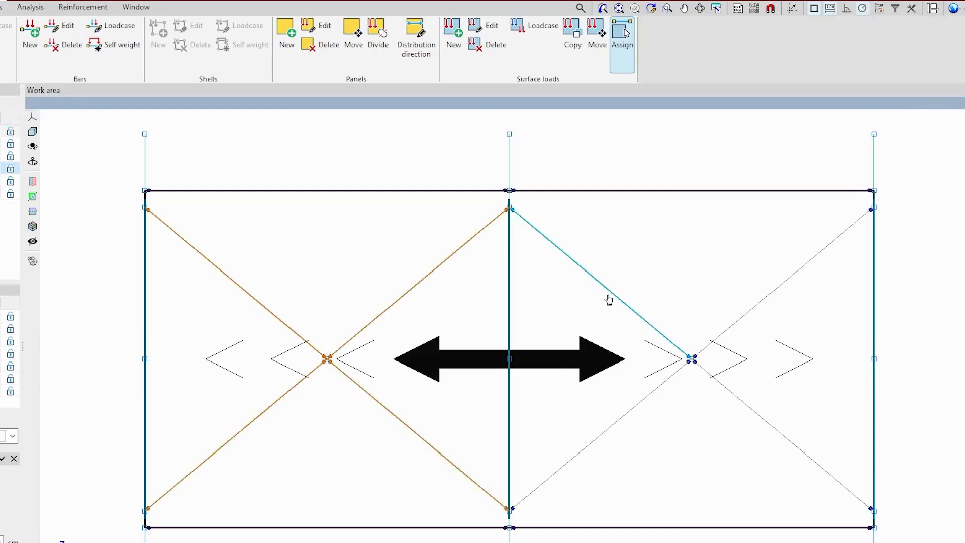
{"action": "left_click", "coordinate": [607, 294]}
{"action": "left_click", "coordinate": [637, 401]}
{"action": "left_click", "coordinate": [744, 317]}
{"action": "left_click", "coordinate": [743, 402]}
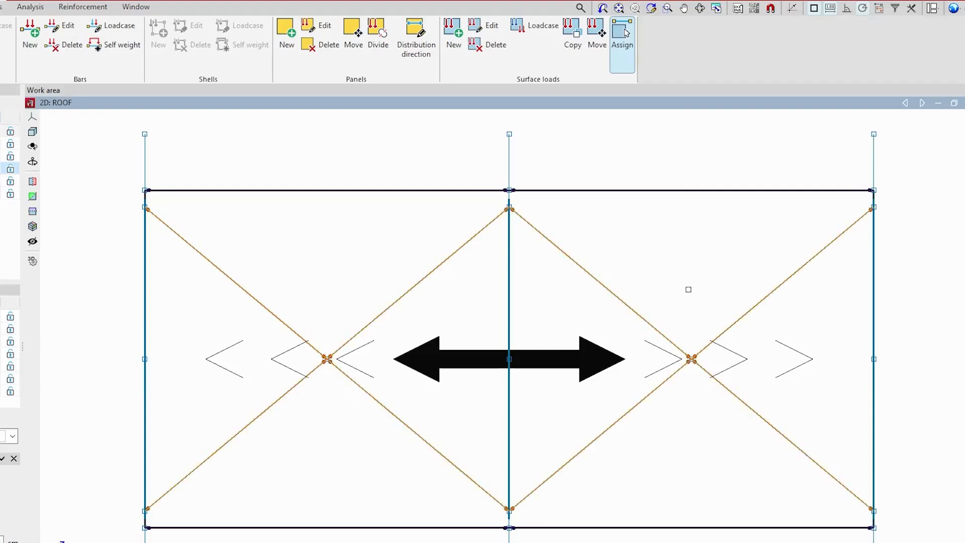
{"action": "key", "text": "Return"}
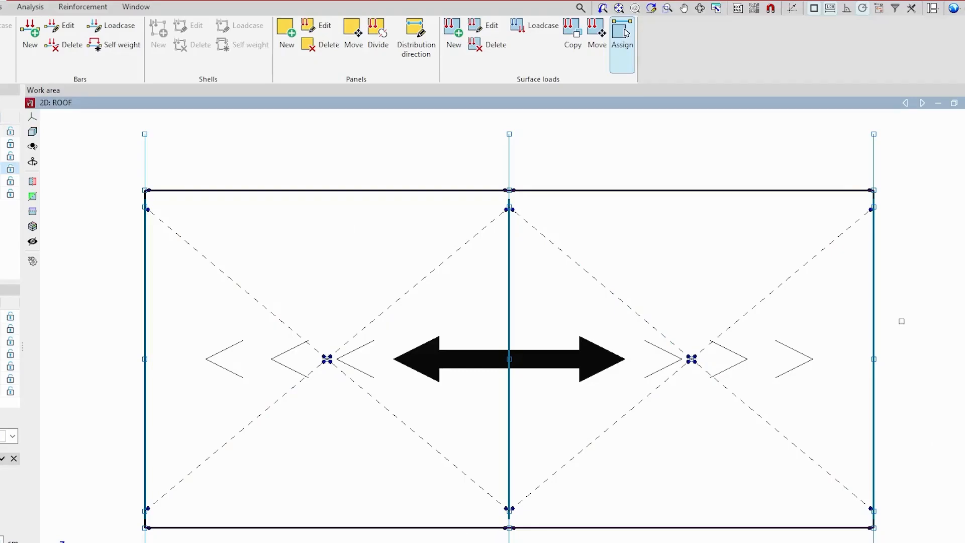
{"action": "left_click", "coordinate": [35, 9]}
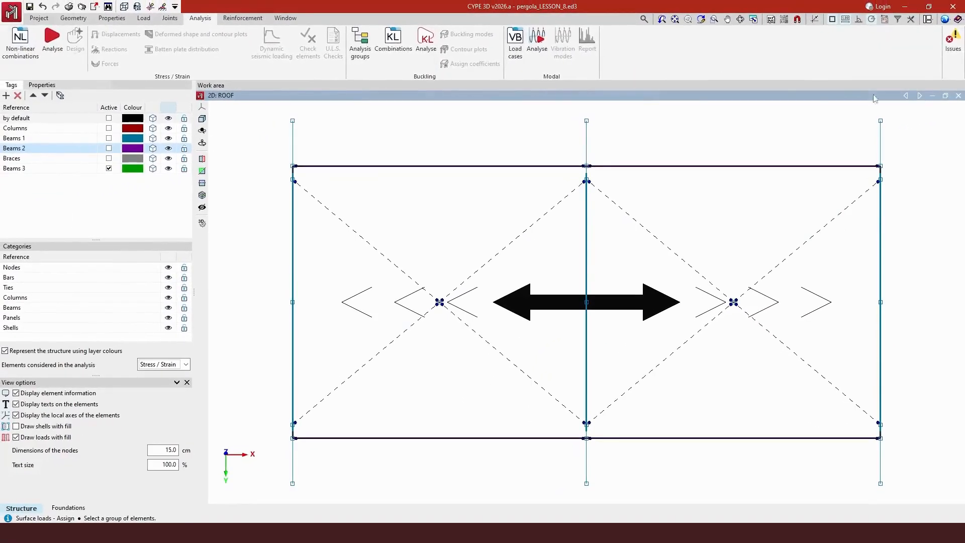
Show the model's incidents and read the notice flagged on a diagonal roof brace
{"action": "left_click", "coordinate": [953, 60]}
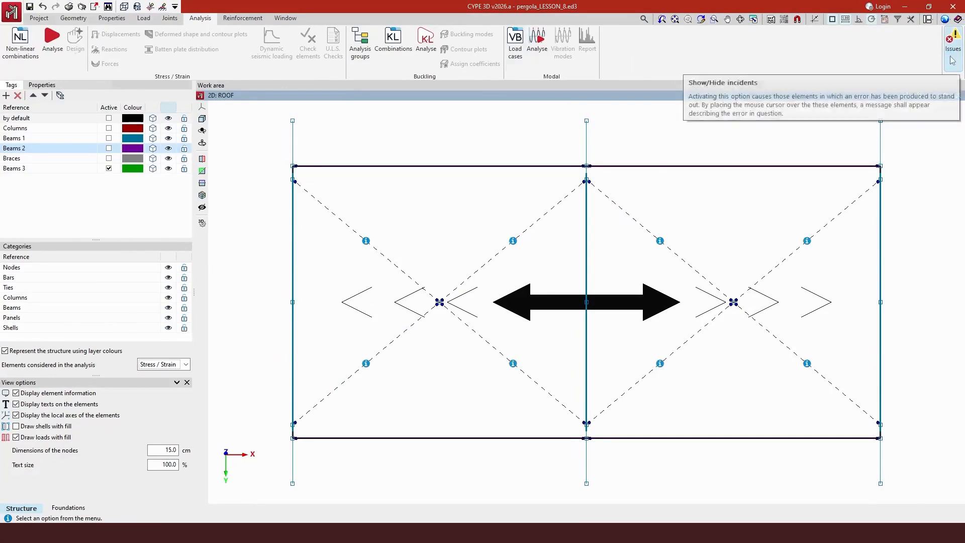
{"action": "mouse_move", "coordinate": [513, 242]}
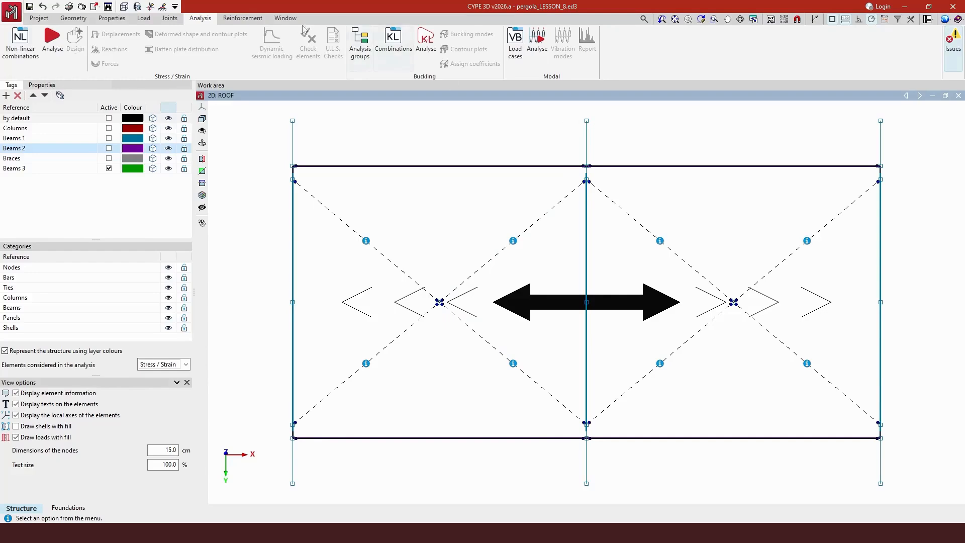
Examine the cantilevered beam ends in the 2D: 1 frame view, and return to the 2D: ROOF view
{"action": "left_click", "coordinate": [285, 18]}
{"action": "left_click", "coordinate": [239, 74]}
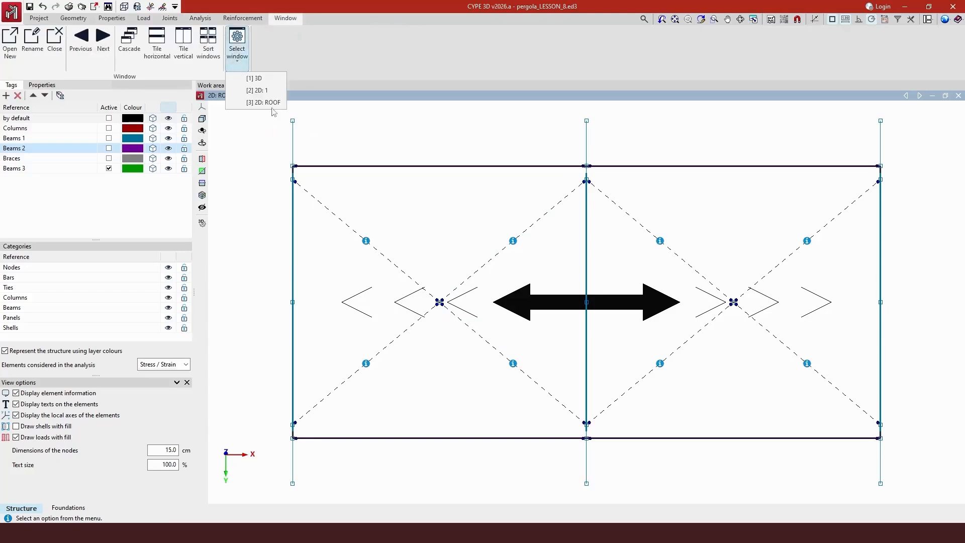
{"action": "left_click", "coordinate": [268, 96]}
{"action": "left_click", "coordinate": [268, 96]}
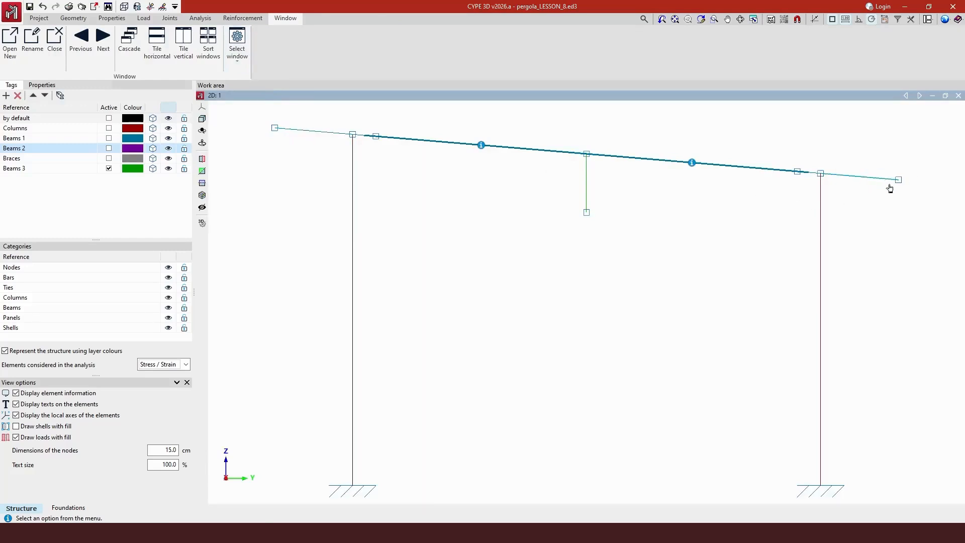
{"action": "left_click", "coordinate": [249, 57]}
{"action": "left_click", "coordinate": [262, 102]}
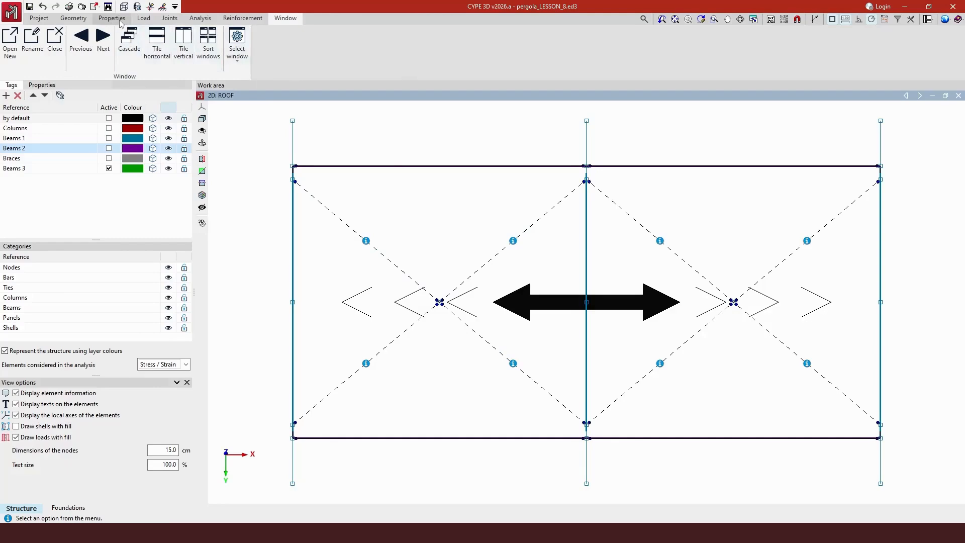
Move the two vertices of the roof panel's upper edge in plan outward to the free ends of the cantilevered beams
{"action": "left_click", "coordinate": [143, 18]}
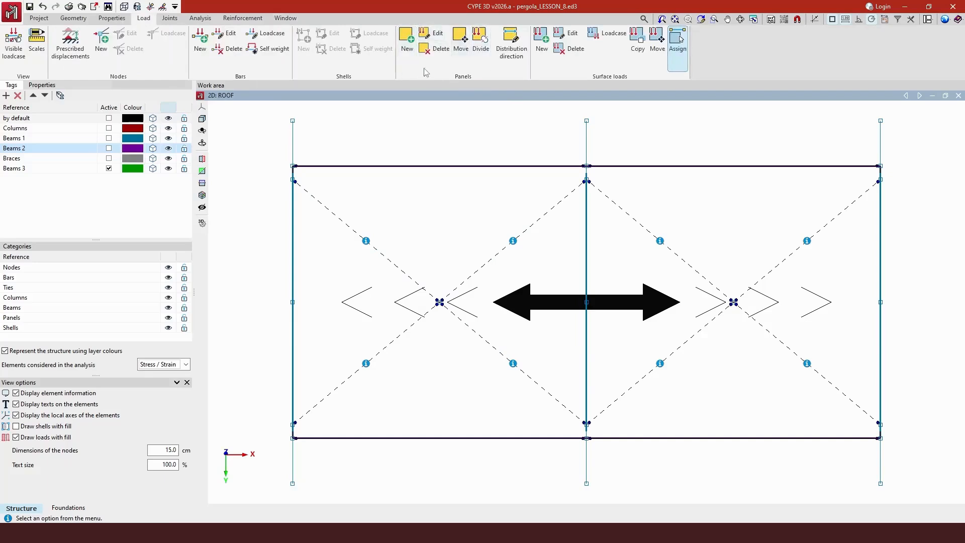
{"action": "left_click", "coordinate": [461, 44]}
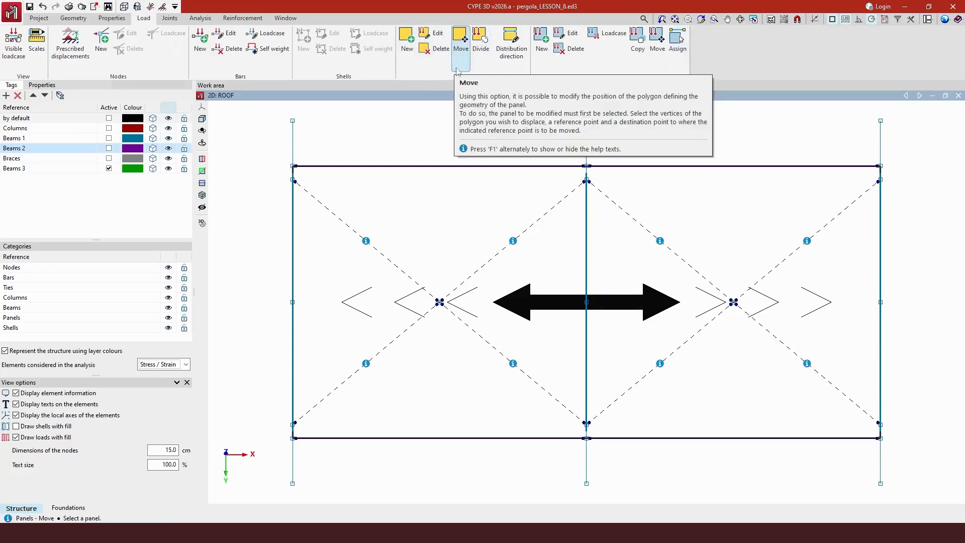
{"action": "left_click", "coordinate": [459, 186]}
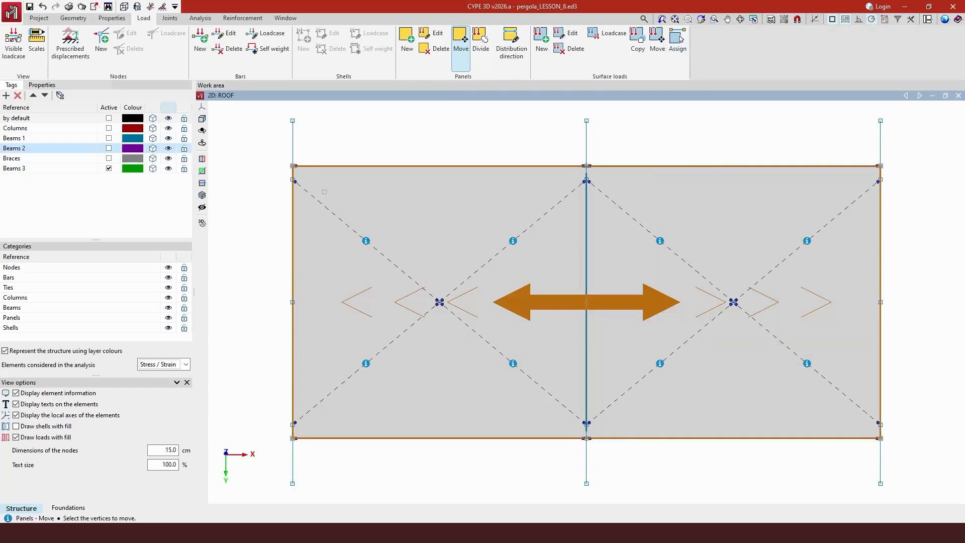
{"action": "left_click", "coordinate": [293, 166]}
{"action": "left_click", "coordinate": [881, 165]}
{"action": "right_click", "coordinate": [320, 188]}
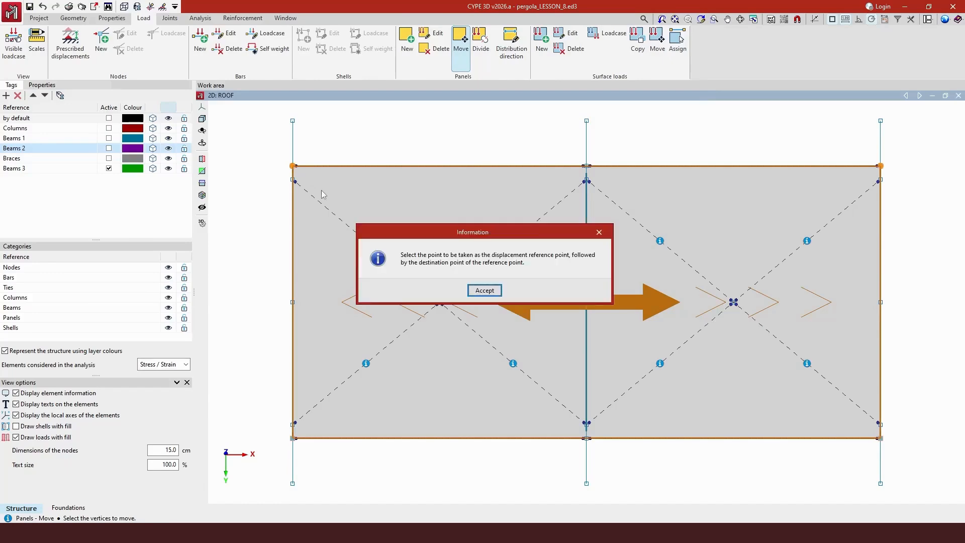
{"action": "left_click_drag", "start_coordinate": [431, 254], "coordinate": [514, 255]}
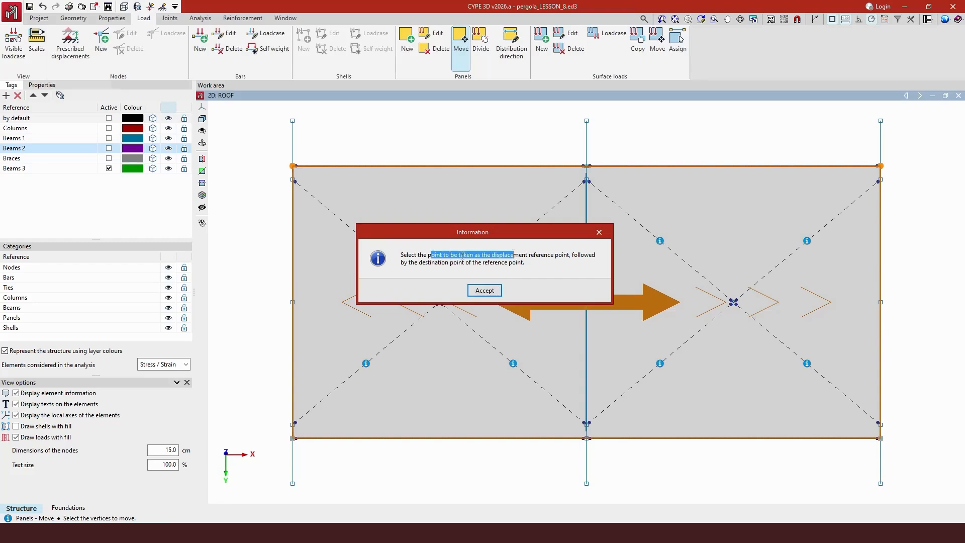
{"action": "left_click", "coordinate": [492, 298]}
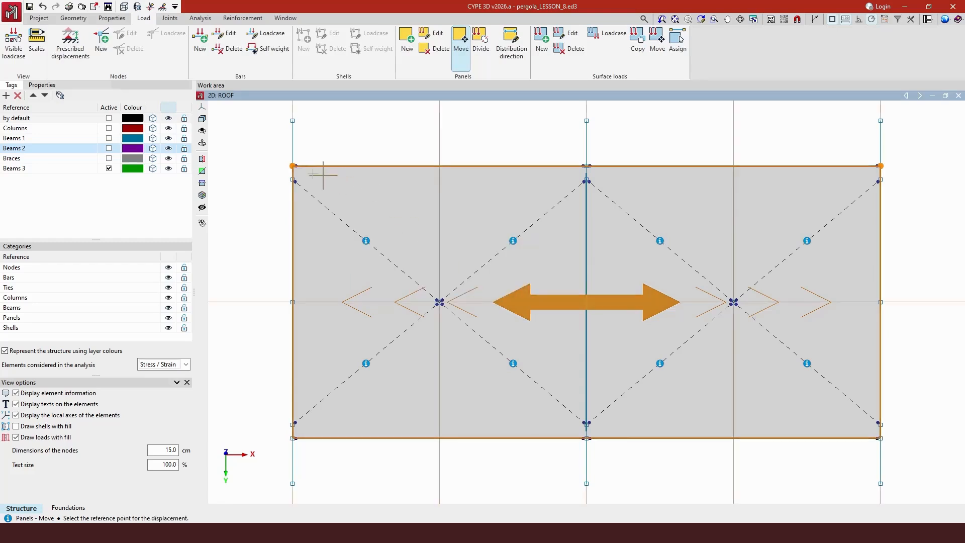
{"action": "left_click", "coordinate": [292, 166]}
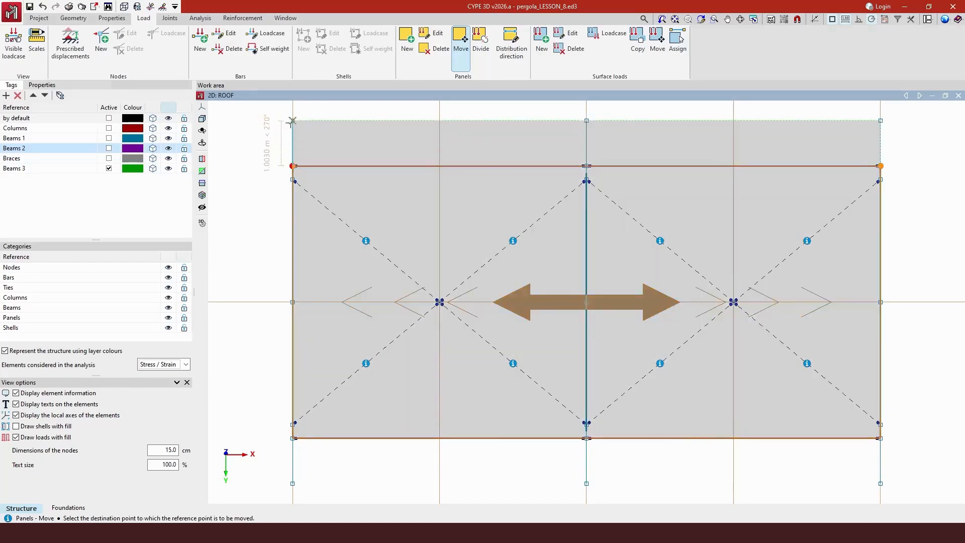
{"action": "left_click", "coordinate": [292, 121]}
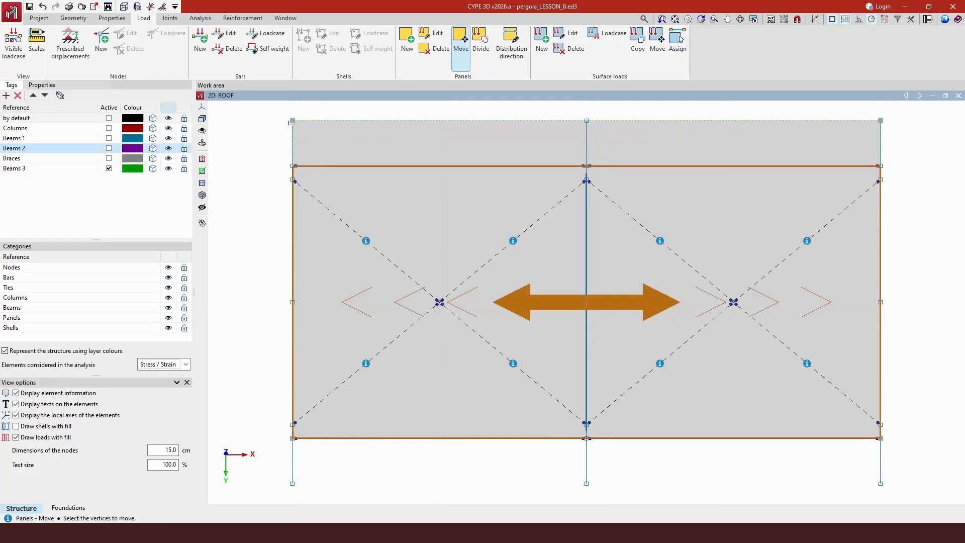
{"action": "right_click", "coordinate": [290, 123]}
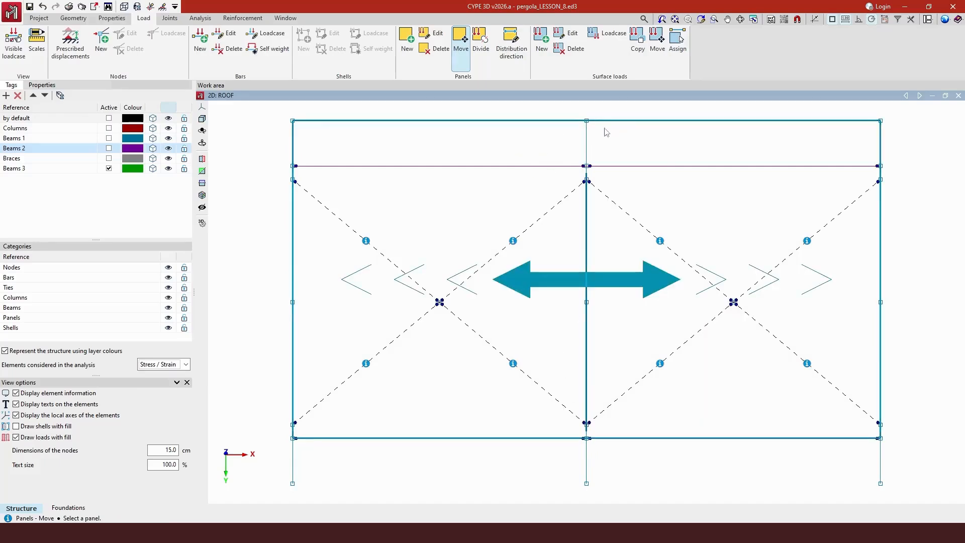
Move the two vertices of the roof panel's lower edge in plan outward to the opposite free ends of the cantilevered beams
{"action": "left_click", "coordinate": [543, 309]}
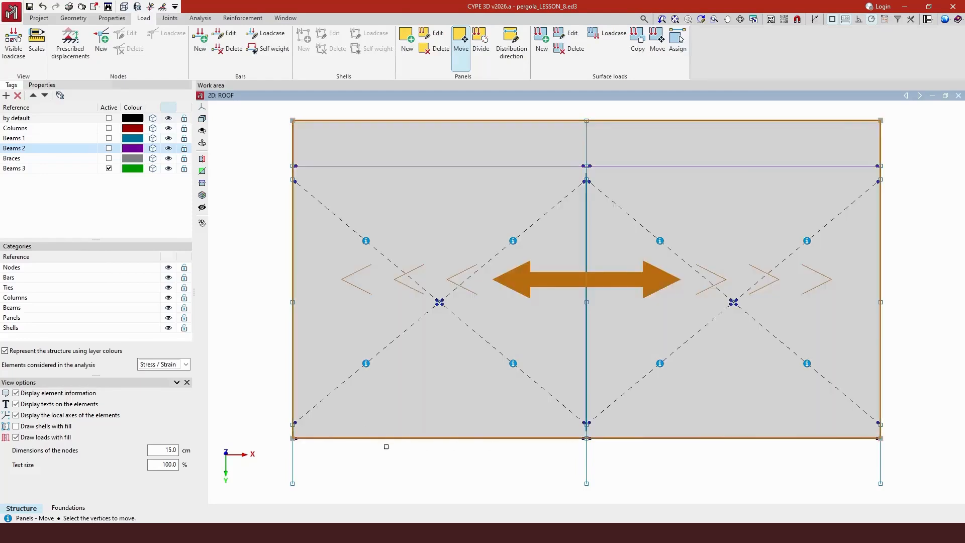
{"action": "left_click", "coordinate": [292, 438]}
{"action": "left_click", "coordinate": [881, 438]}
{"action": "right_click", "coordinate": [462, 368]}
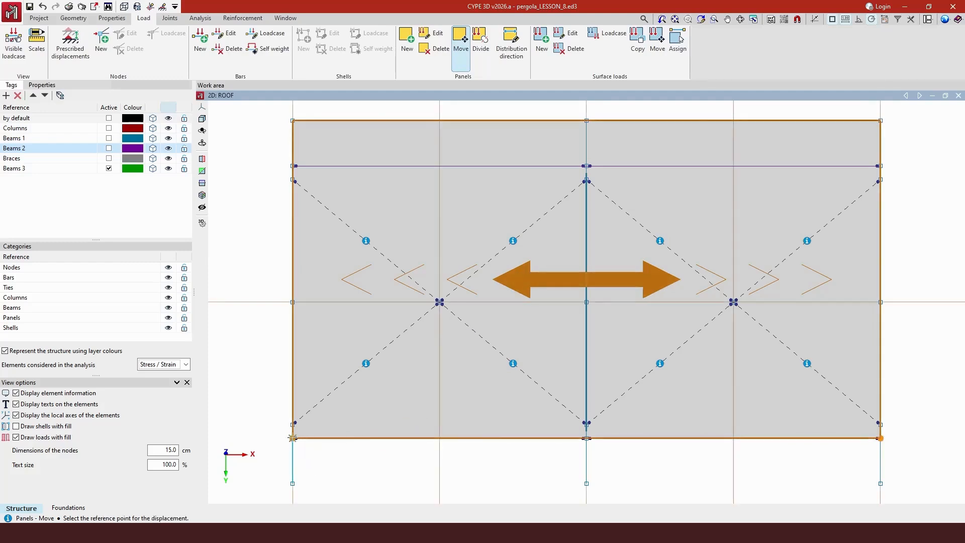
{"action": "left_click", "coordinate": [292, 438]}
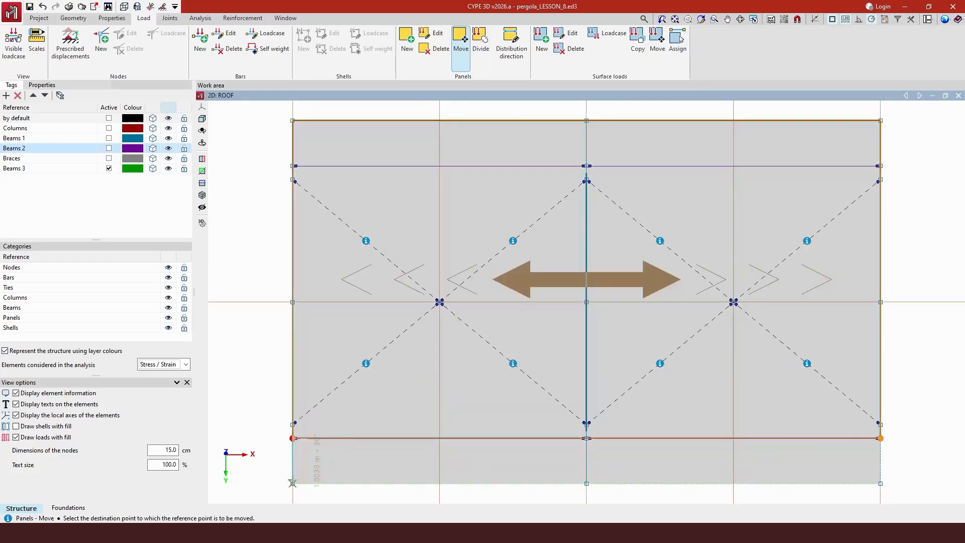
{"action": "left_click", "coordinate": [293, 484]}
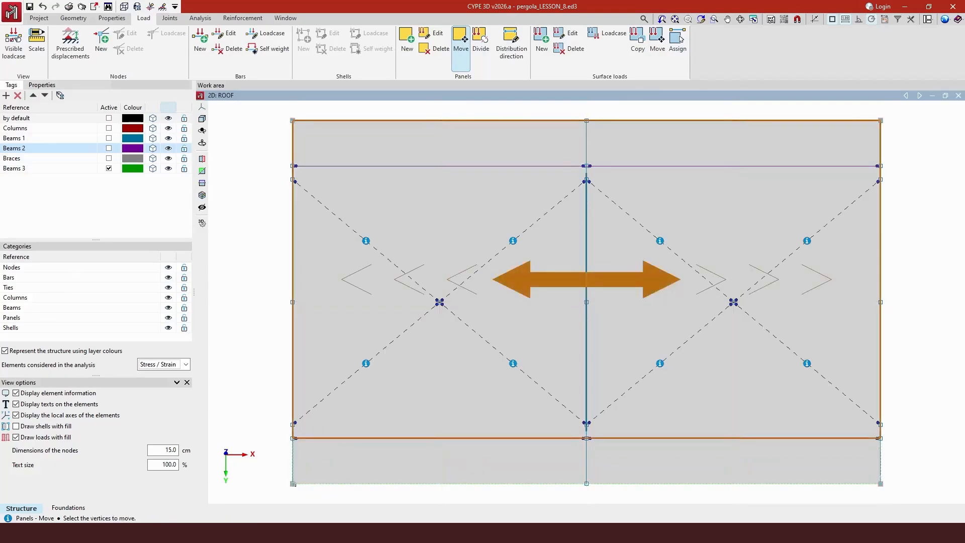
{"action": "right_click", "coordinate": [293, 484]}
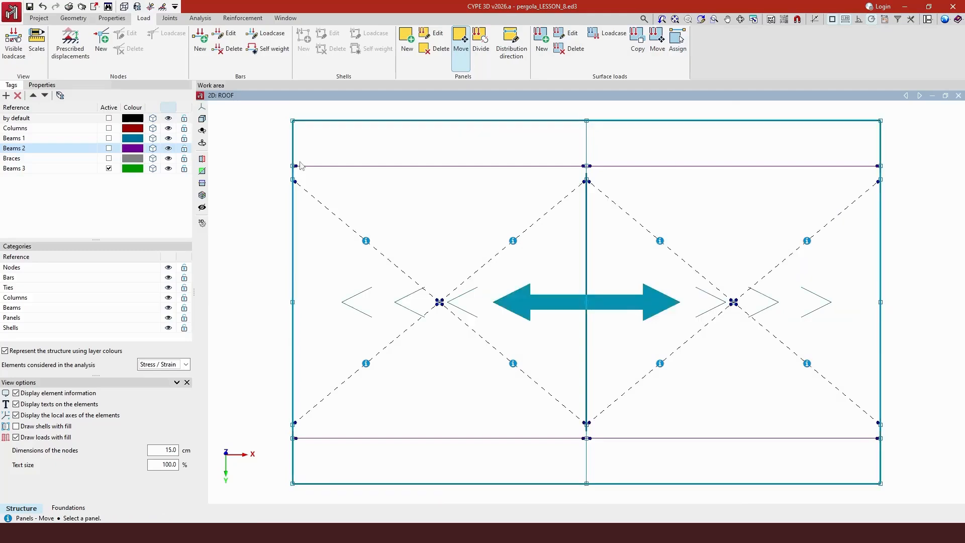
Open the 3D view of the pergola and display the self-weight loads on its bars for checking
{"action": "left_click", "coordinate": [285, 18]}
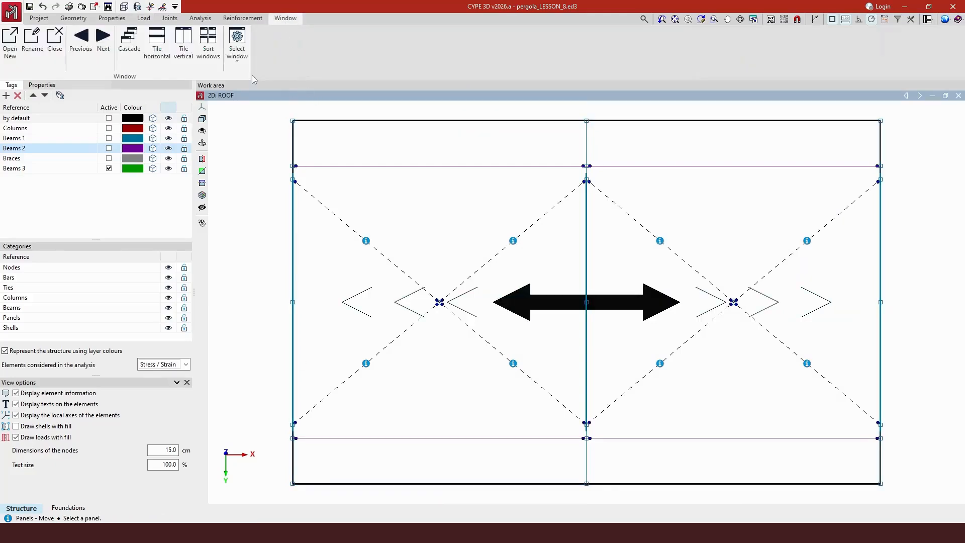
{"action": "left_click", "coordinate": [237, 48]}
{"action": "left_click", "coordinate": [259, 82]}
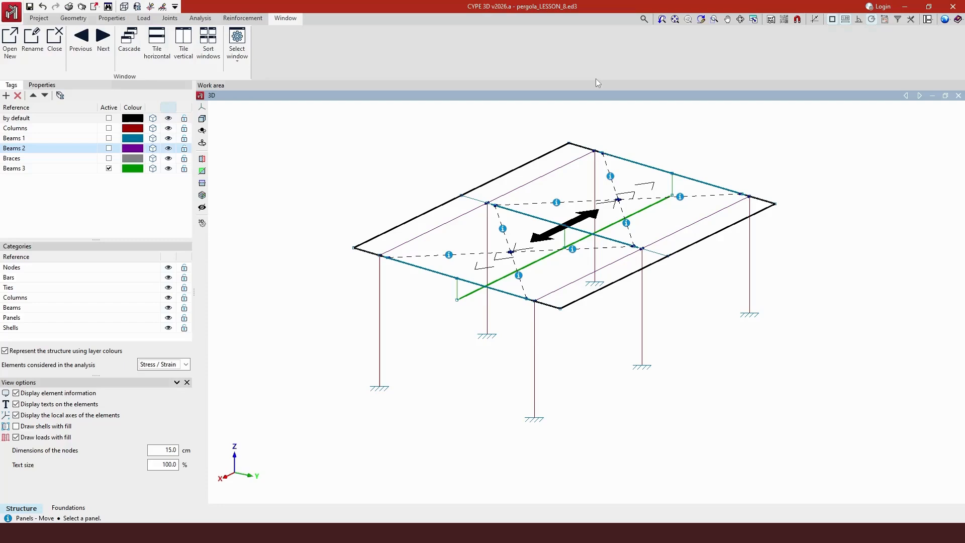
{"action": "left_click", "coordinate": [144, 19]}
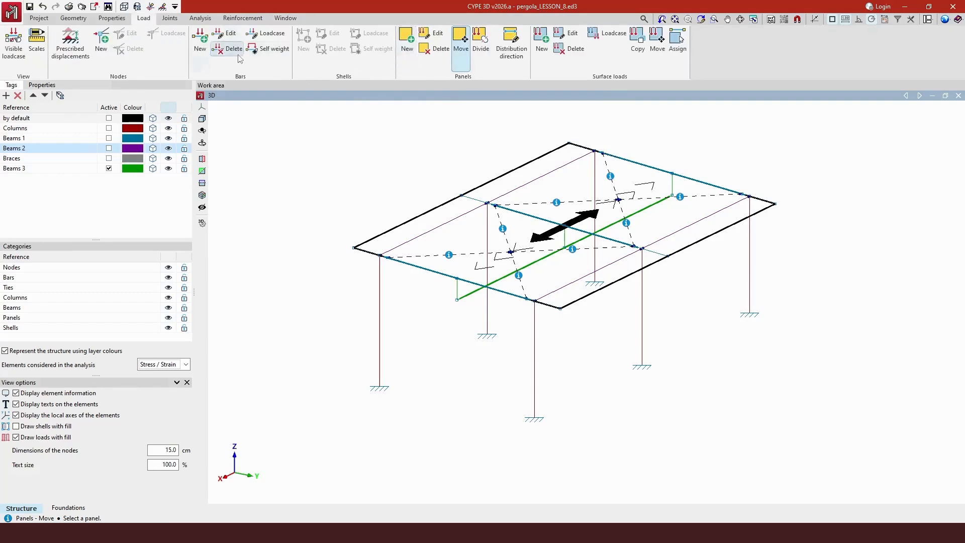
{"action": "left_click", "coordinate": [228, 36]}
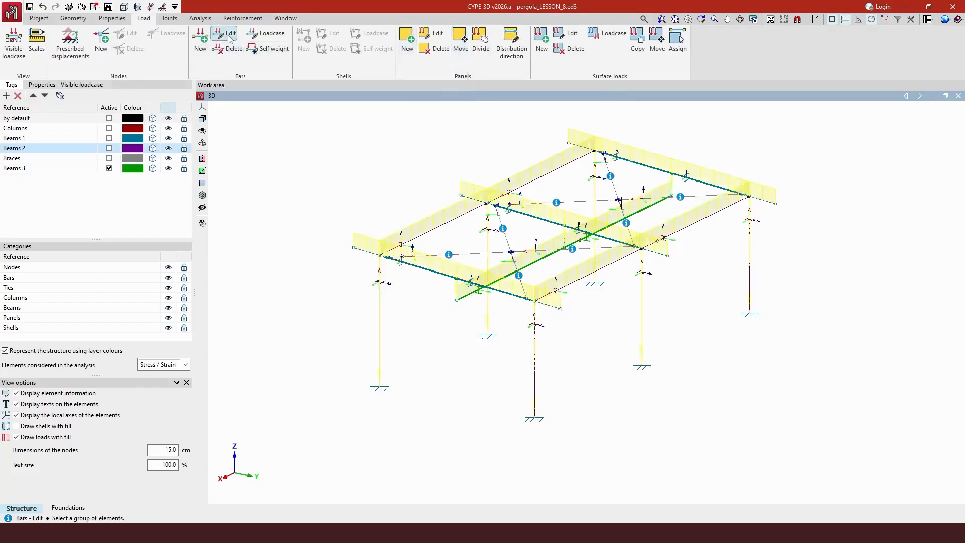
{"action": "scroll", "coordinate": [402, 272], "scroll_direction": "up", "scroll_amount": 5}
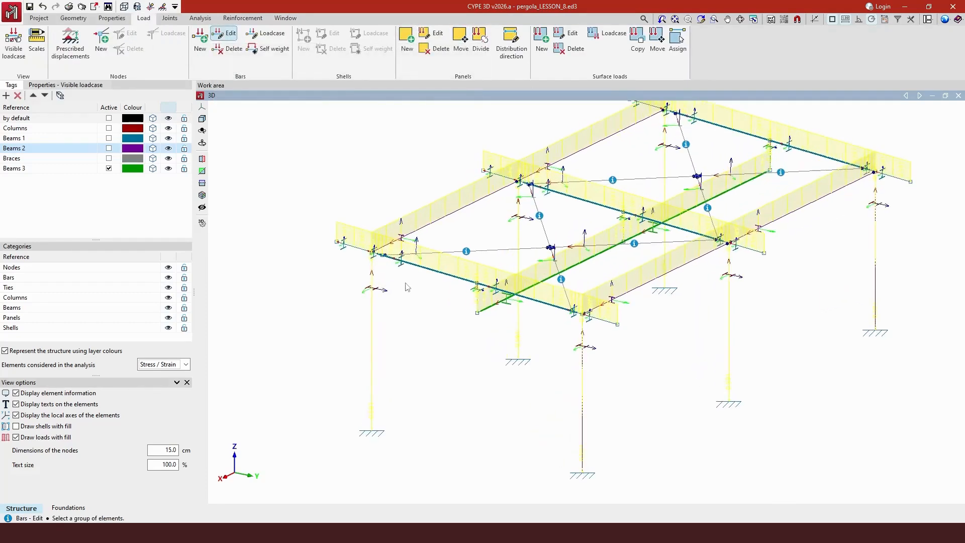
Change the visible loadcase from Self weight to one with roof surface loads, and examine how they are distributed along the sloping beams
{"action": "left_click", "coordinate": [19, 57]}
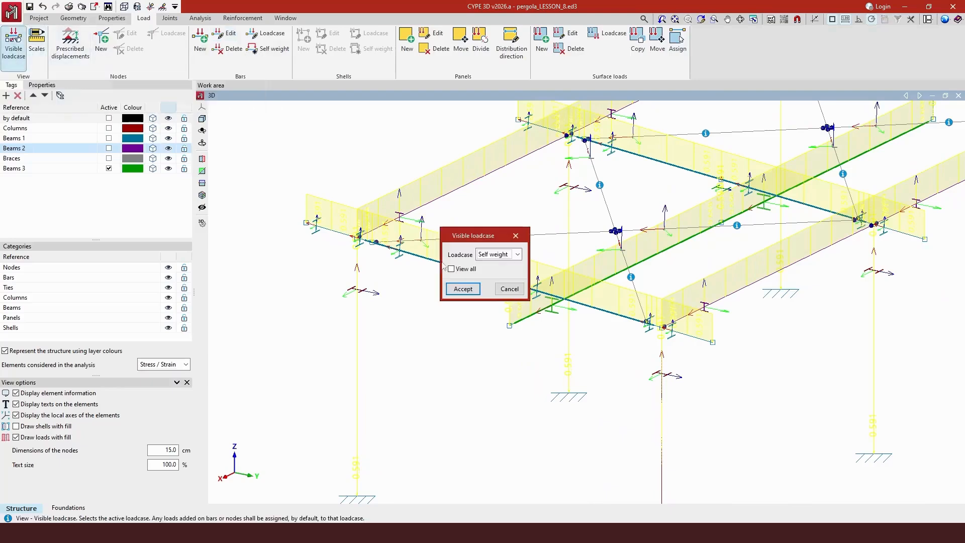
{"action": "left_click", "coordinate": [508, 255]}
{"action": "left_click", "coordinate": [498, 276]}
{"action": "left_click", "coordinate": [464, 290]}
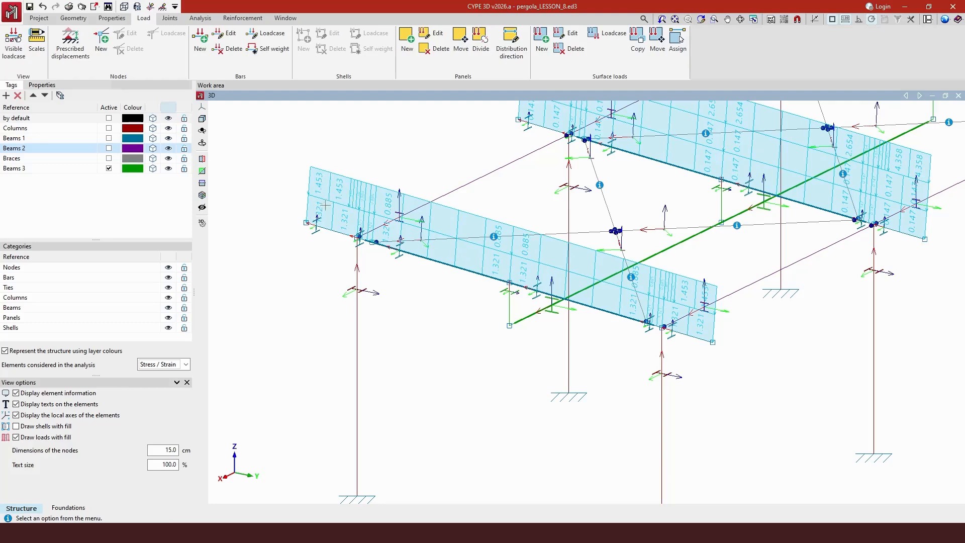
{"action": "scroll", "coordinate": [325, 212], "scroll_direction": "up", "scroll_amount": 2}
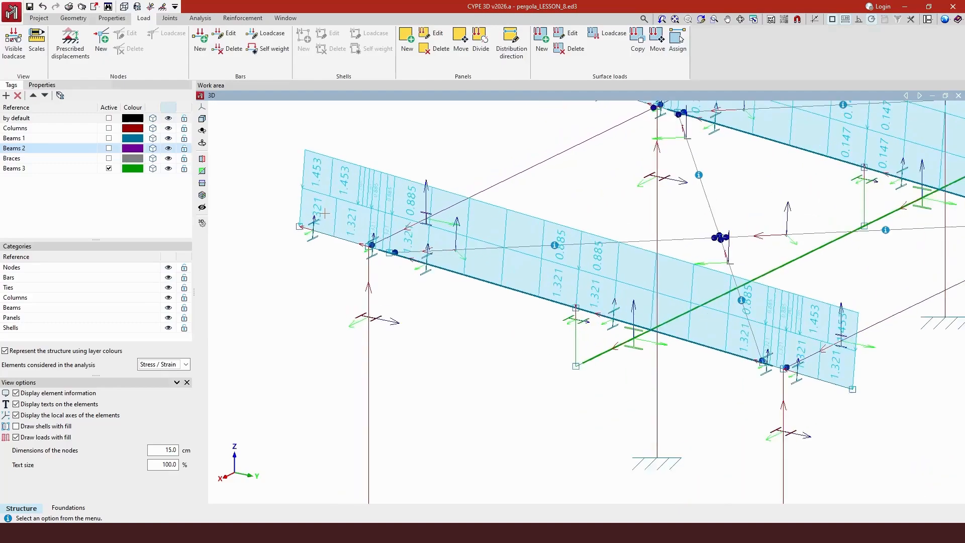
{"action": "scroll", "coordinate": [324, 213], "scroll_direction": "up", "scroll_amount": 1}
{"action": "scroll", "coordinate": [325, 213], "scroll_direction": "down", "scroll_amount": 3}
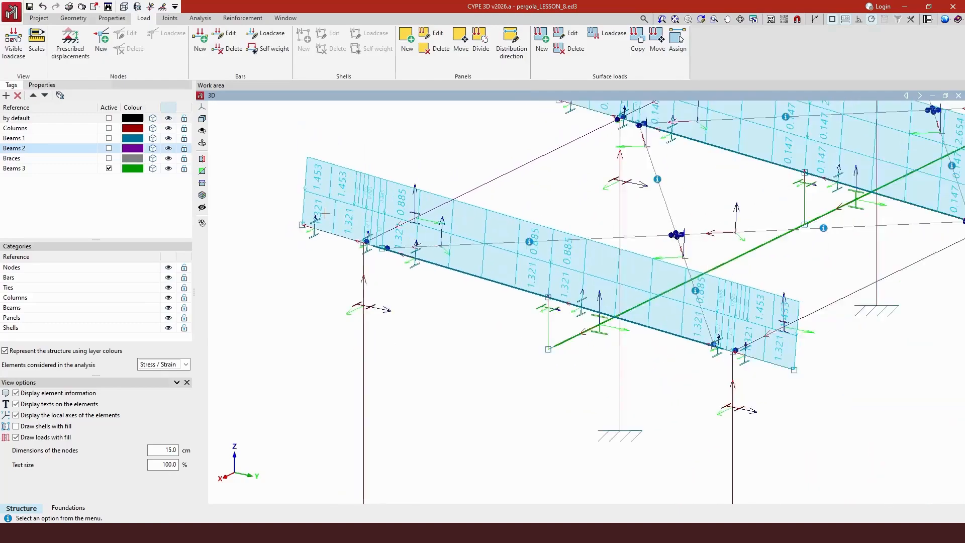
{"action": "scroll", "coordinate": [325, 213], "scroll_direction": "down", "scroll_amount": 1}
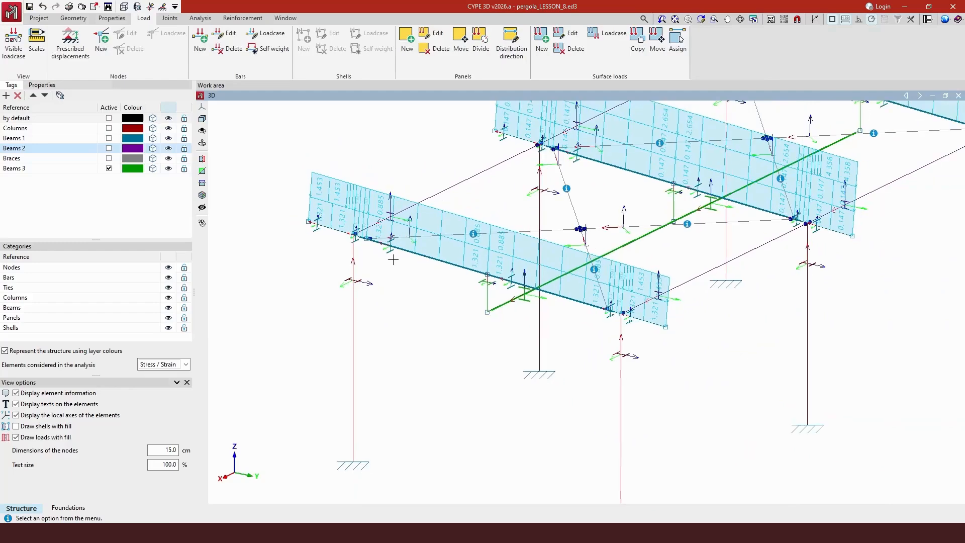
{"action": "scroll", "coordinate": [393, 259], "scroll_direction": "down", "scroll_amount": 1}
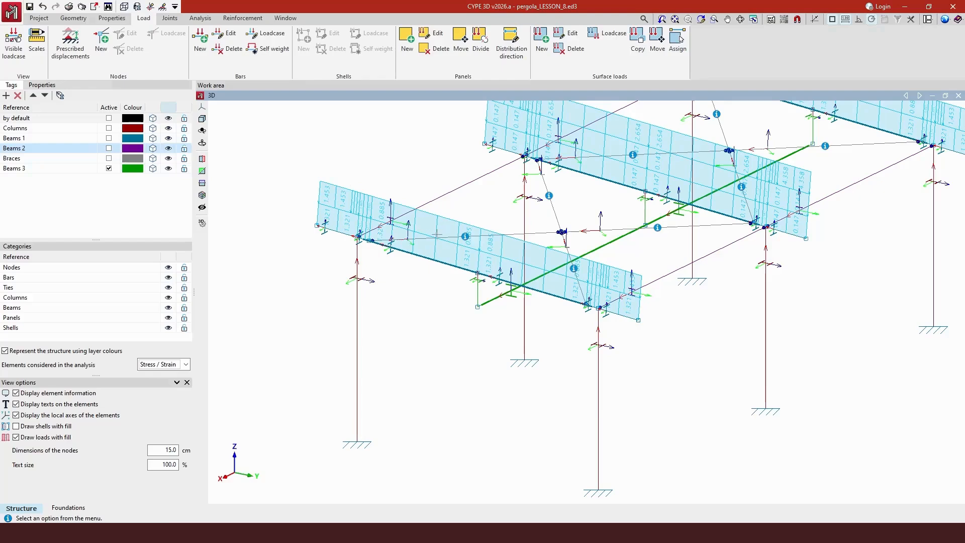
Hide the incident markers on the diagonal braces and bring the whole pergola into view
{"action": "left_click", "coordinate": [207, 21]}
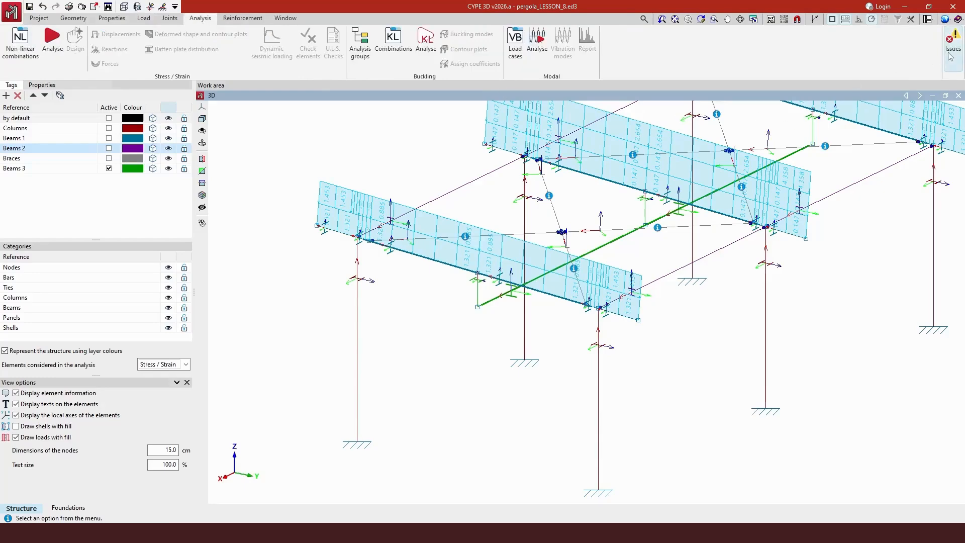
{"action": "scroll", "coordinate": [338, 369], "scroll_direction": "down", "scroll_amount": 3}
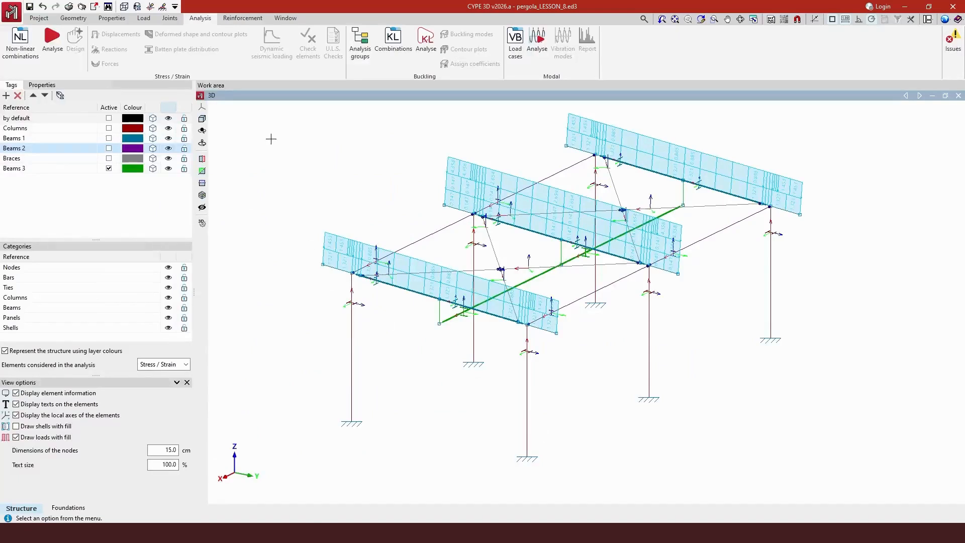
Open the limiting deflection settings for the front sloping beam's deflection group and check the ratios offered for relative maximum deflection xy
{"action": "left_click", "coordinate": [111, 19]}
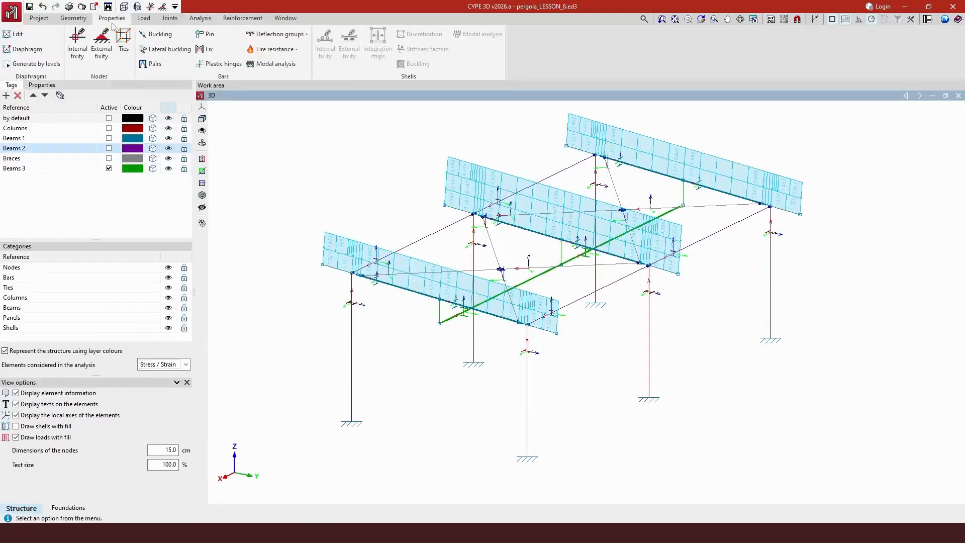
{"action": "left_click", "coordinate": [272, 35]}
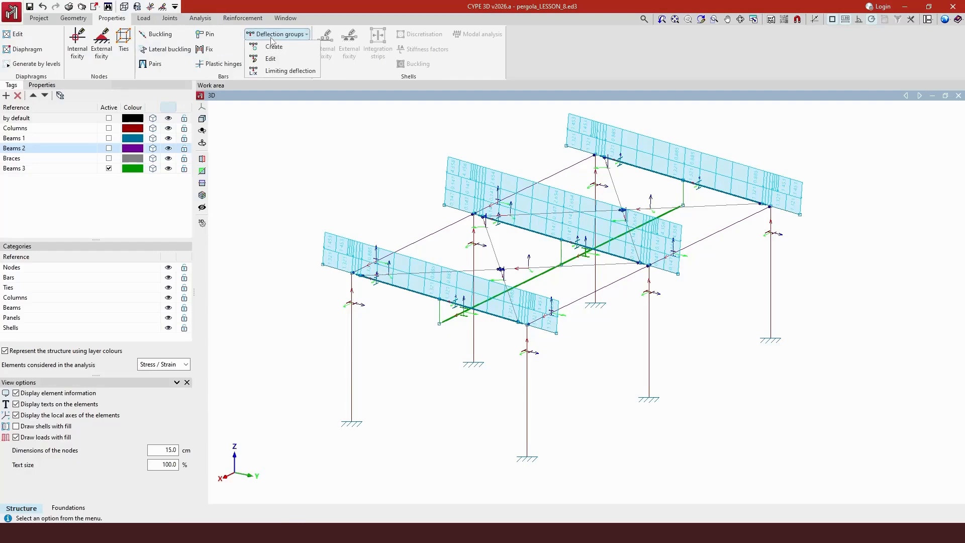
{"action": "left_click", "coordinate": [283, 71]}
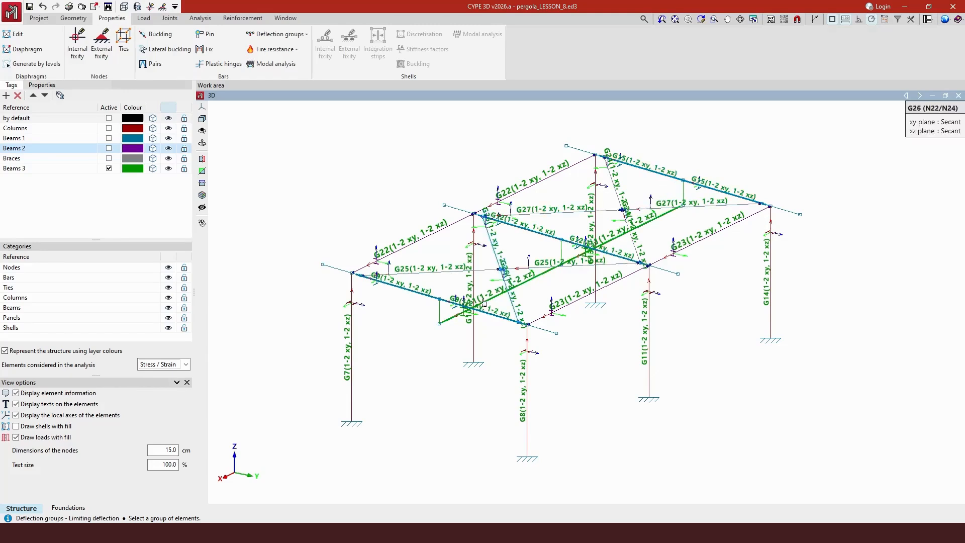
{"action": "left_click", "coordinate": [426, 297]}
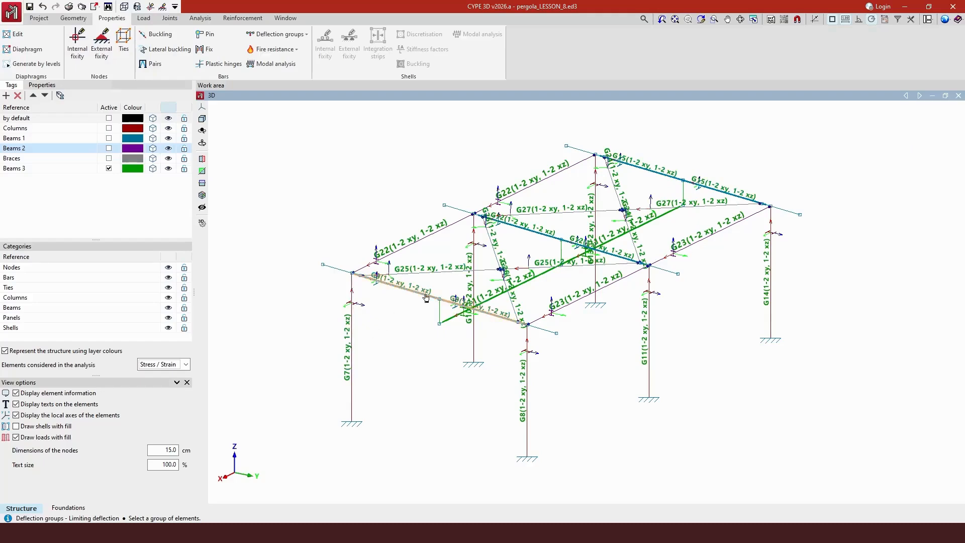
{"action": "right_click", "coordinate": [426, 298]}
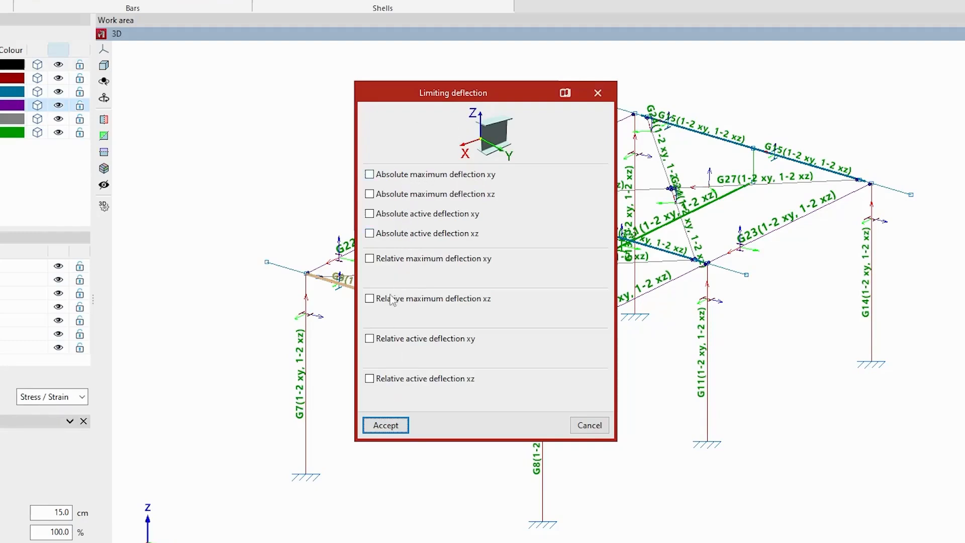
{"action": "left_click", "coordinate": [369, 259]}
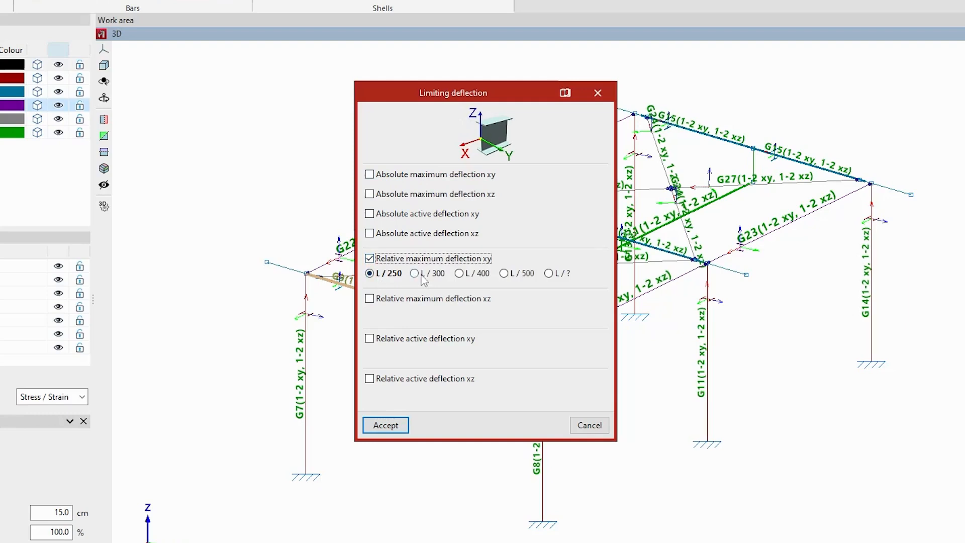
{"action": "left_click", "coordinate": [370, 258]}
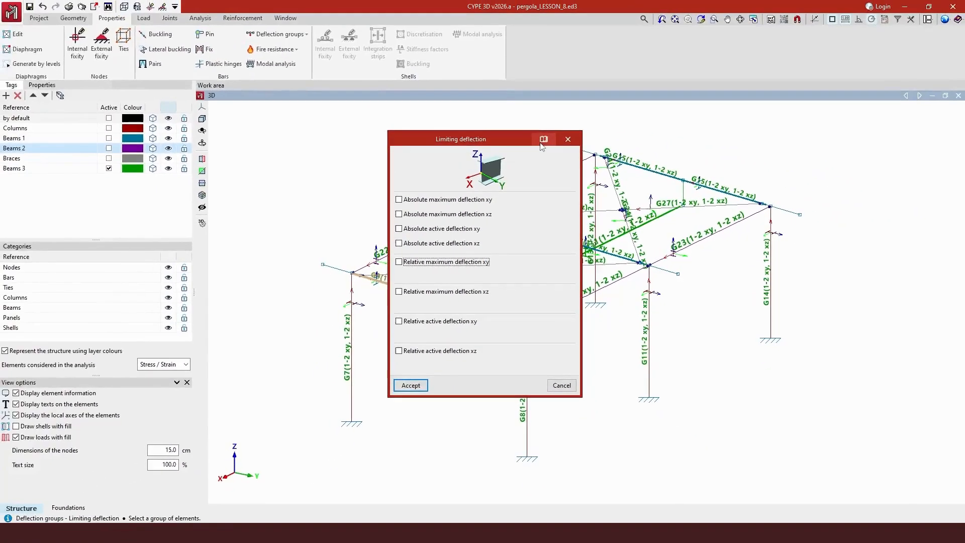
Read the limiting deflection help on maximum and active deflection, the reference length L and the deformed frame example
{"action": "left_click", "coordinate": [543, 139]}
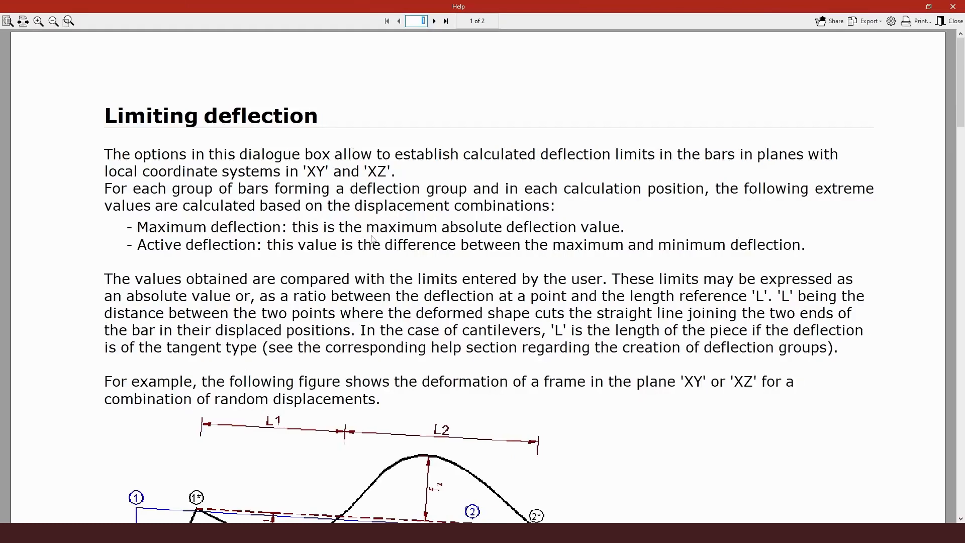
{"action": "left_click_drag", "start_coordinate": [142, 225], "coordinate": [624, 234]}
{"action": "scroll", "coordinate": [290, 254], "scroll_direction": "down", "scroll_amount": 1}
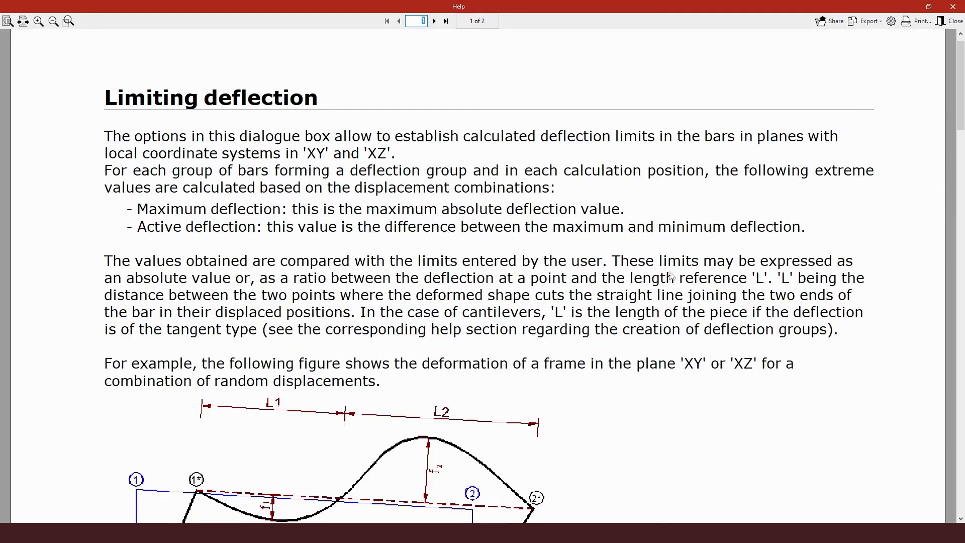
{"action": "scroll", "coordinate": [654, 280], "scroll_direction": "down", "scroll_amount": 9}
{"action": "scroll", "coordinate": [644, 282], "scroll_direction": "down", "scroll_amount": 9}
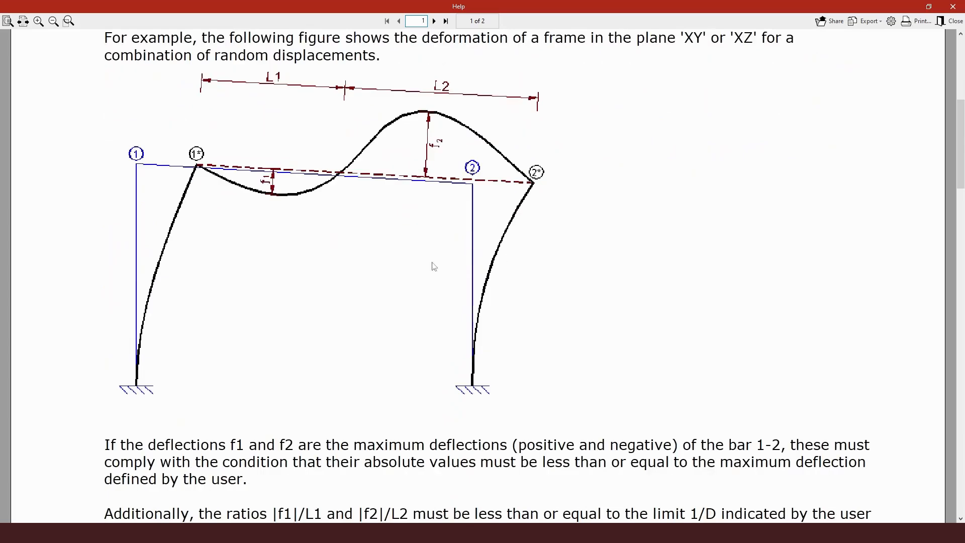
{"action": "scroll", "coordinate": [431, 332], "scroll_direction": "up", "scroll_amount": 7}
{"action": "scroll", "coordinate": [431, 331], "scroll_direction": "up", "scroll_amount": 6}
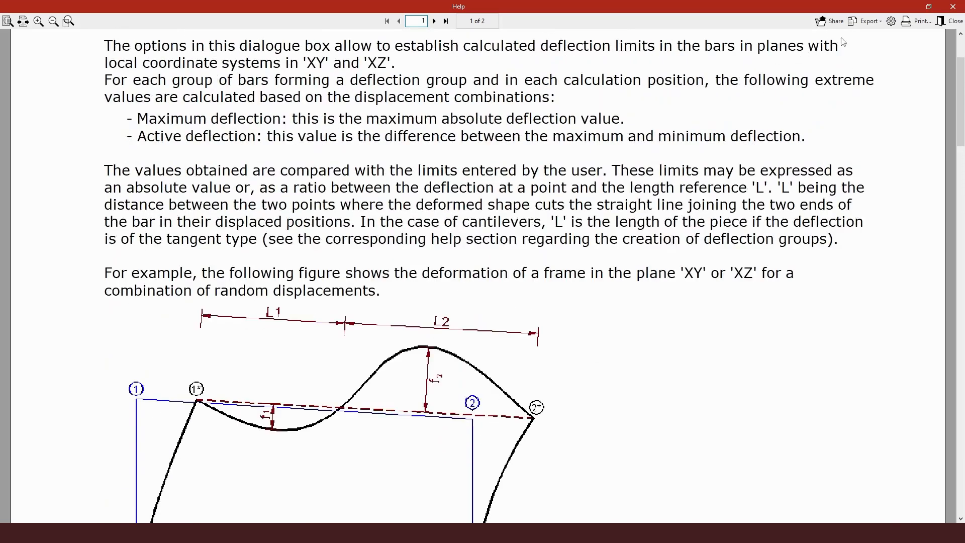
{"action": "left_click", "coordinate": [953, 22]}
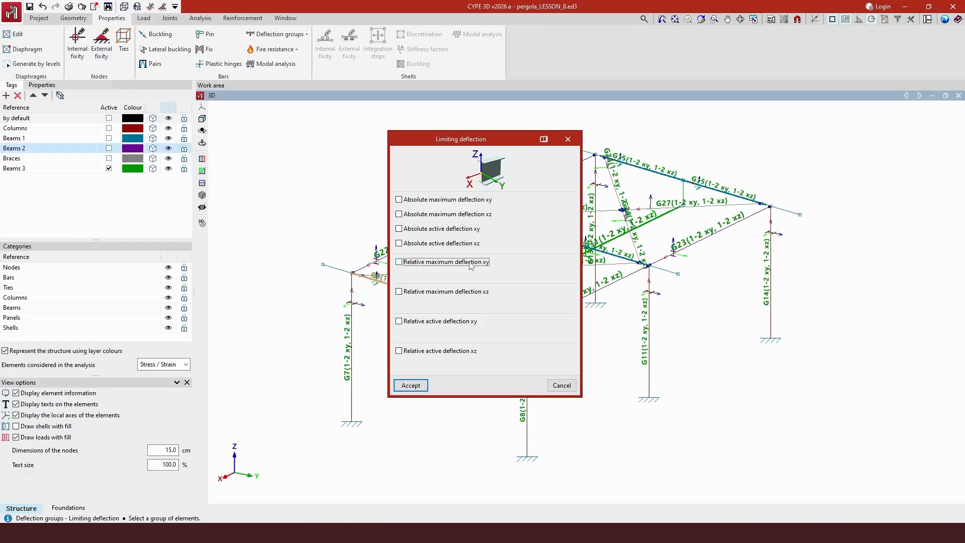
Limit the relative maximum deflection xz of the front sloping beam's group to L / 300
{"action": "left_click", "coordinate": [400, 291]}
{"action": "left_click", "coordinate": [432, 304]}
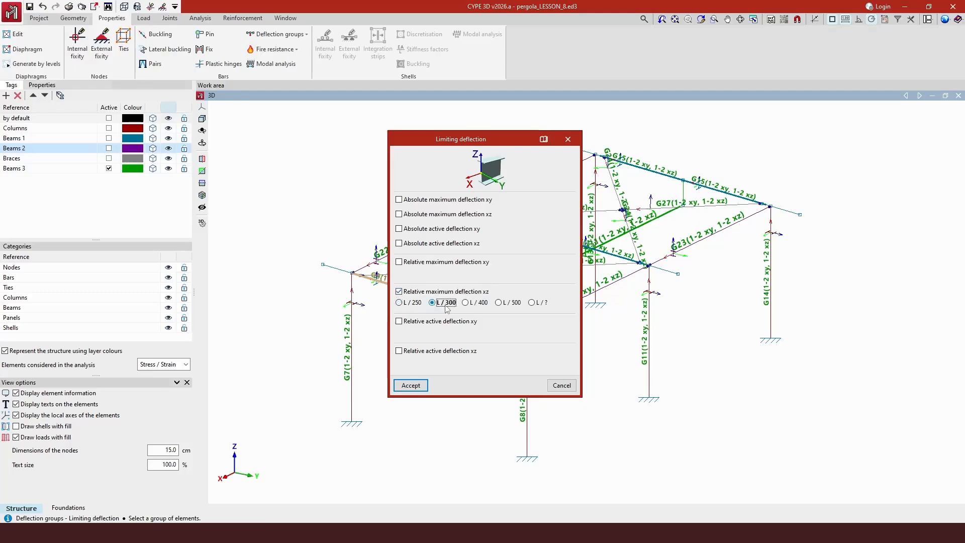
{"action": "left_click", "coordinate": [409, 387]}
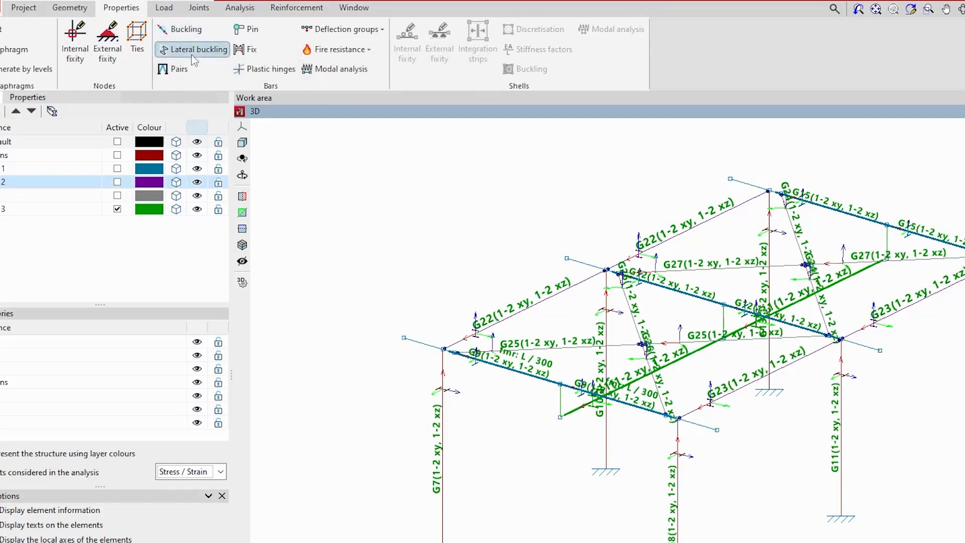
Open the buckling settings of the upper segment of the front sloping beam
{"action": "left_click", "coordinate": [187, 31]}
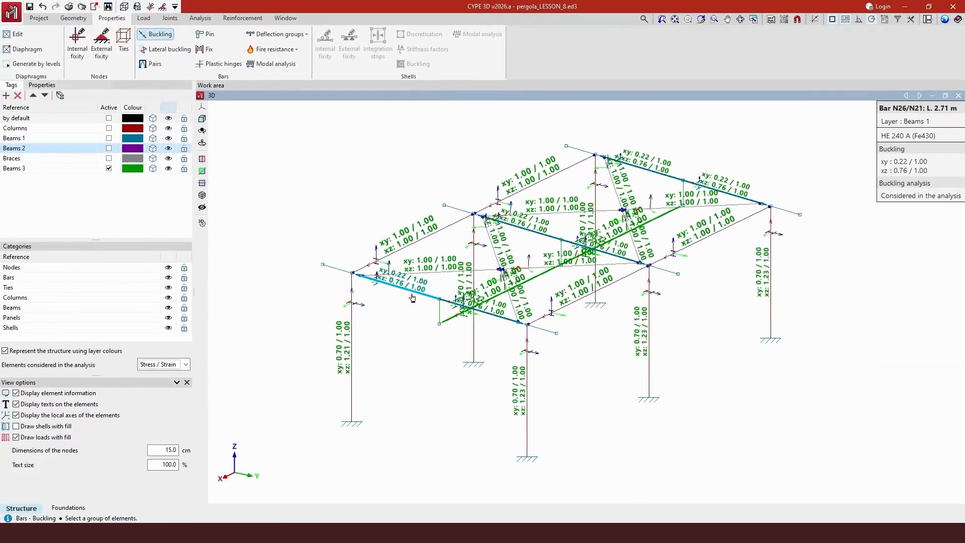
{"action": "left_click", "coordinate": [414, 298]}
{"action": "right_click", "coordinate": [413, 298]}
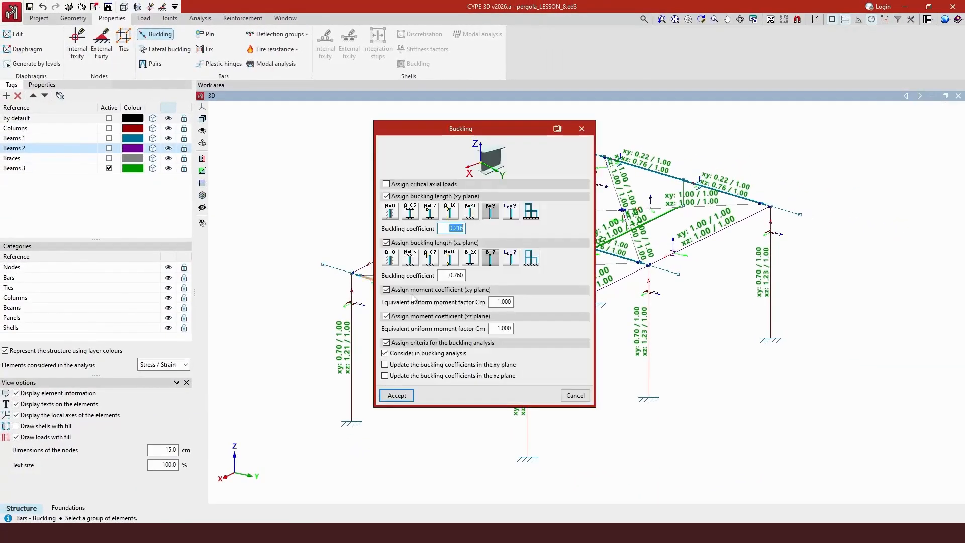